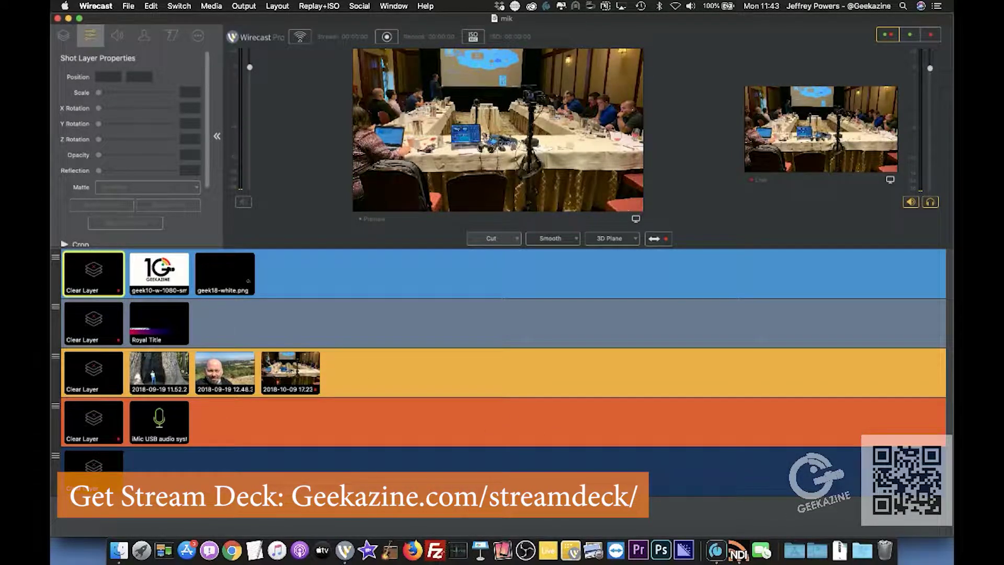
Step: Open the Stream Deck configuration and look up the Wirecast Plugin among the additional actions
click(500, 5)
click(560, 19)
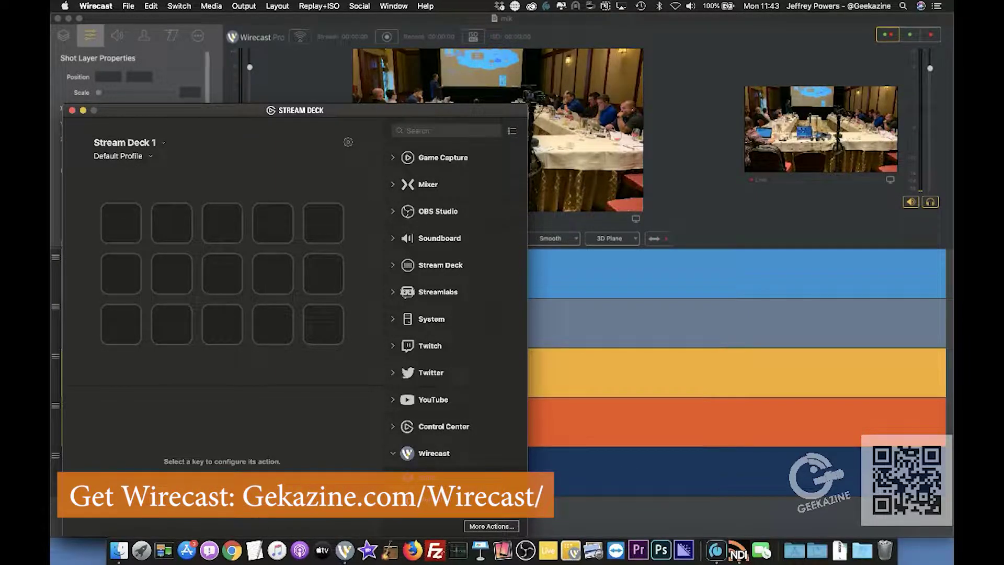
click(492, 527)
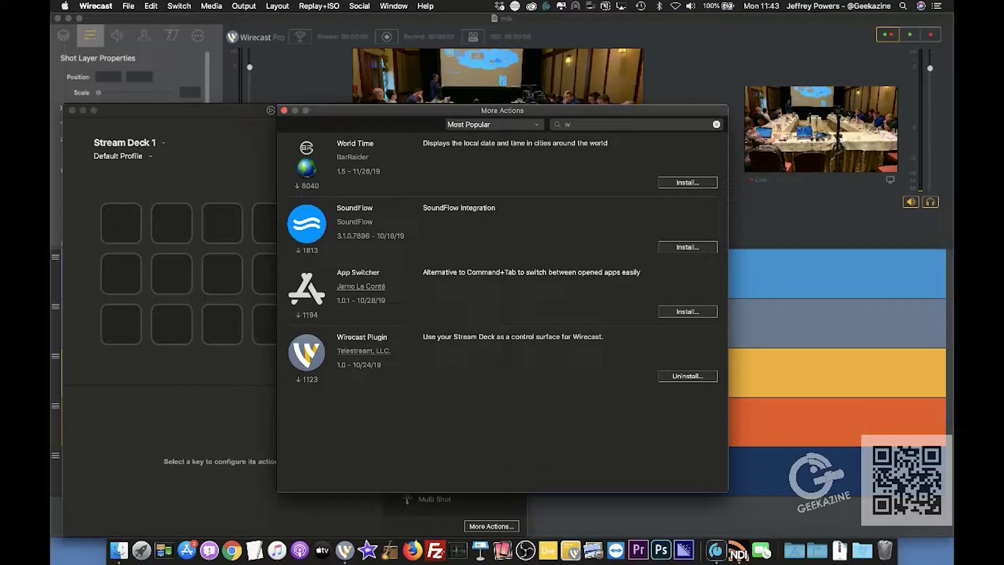
click(284, 111)
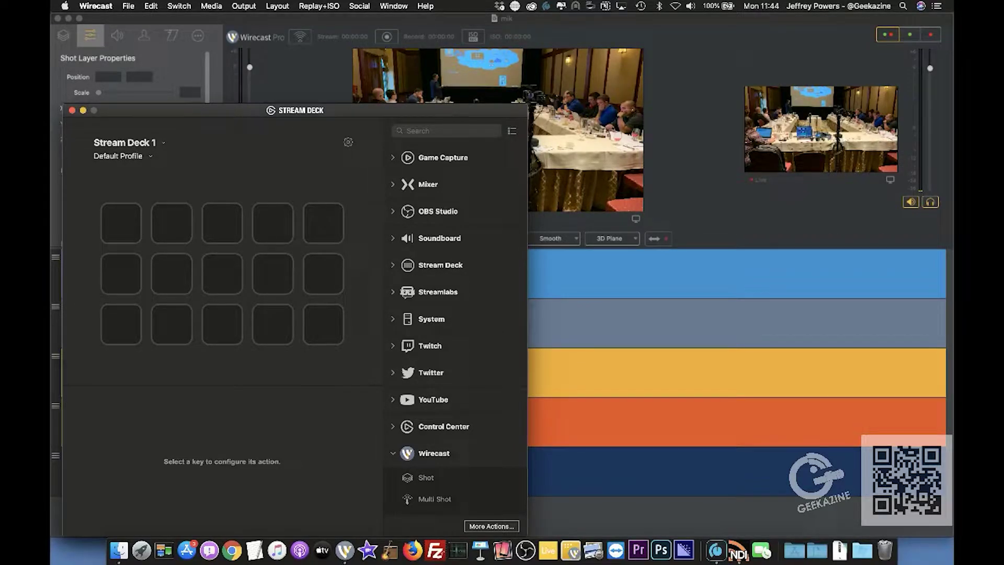
Step: Switch to Wirecast, take the geek10 logo shot on the first layer live, and display only the live output
key(super+Tab)
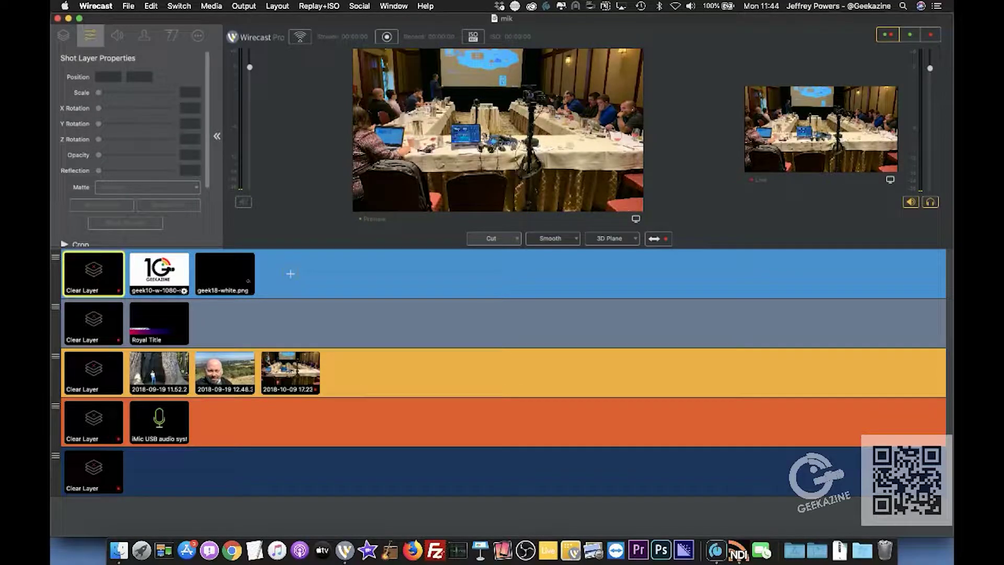
click(159, 273)
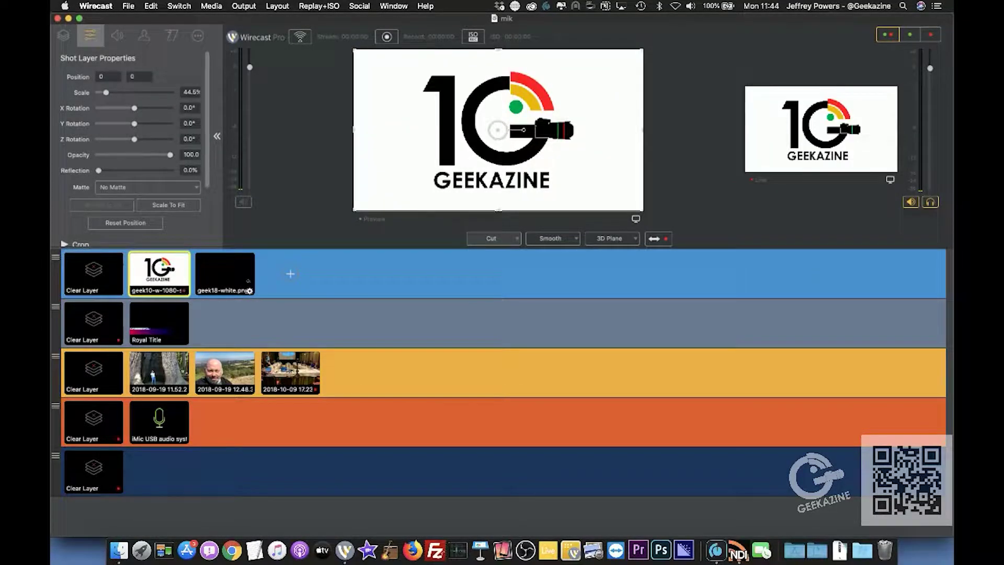
click(931, 34)
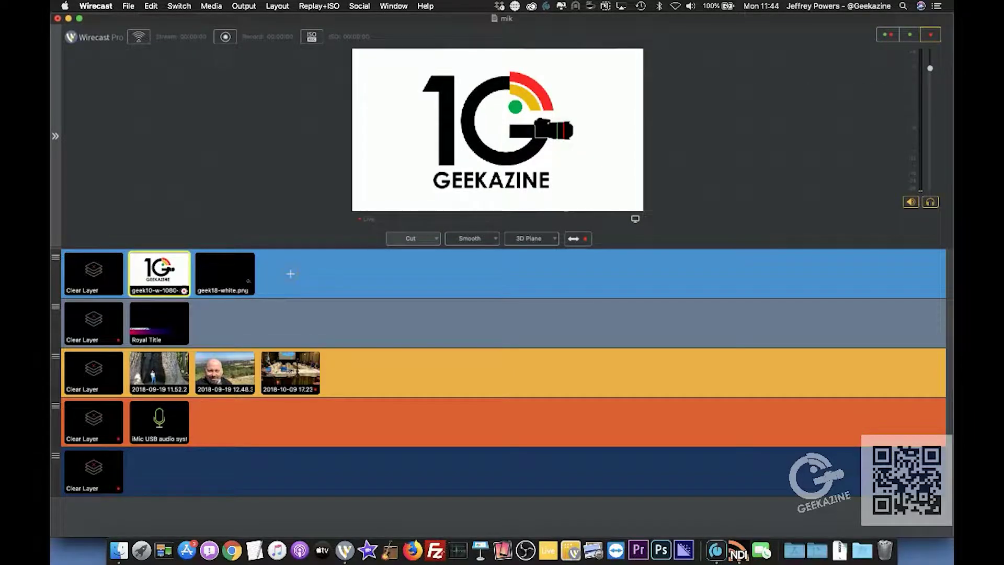
Step: Put the geek18-white.png watermark live on the first layer, and show and clear the Royal Title on the second layer
click(225, 272)
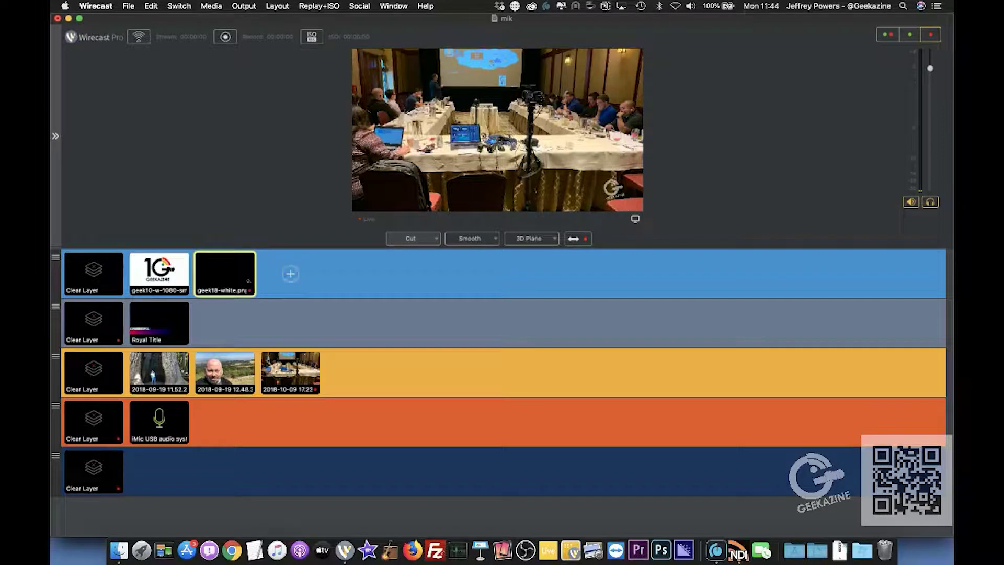
click(159, 321)
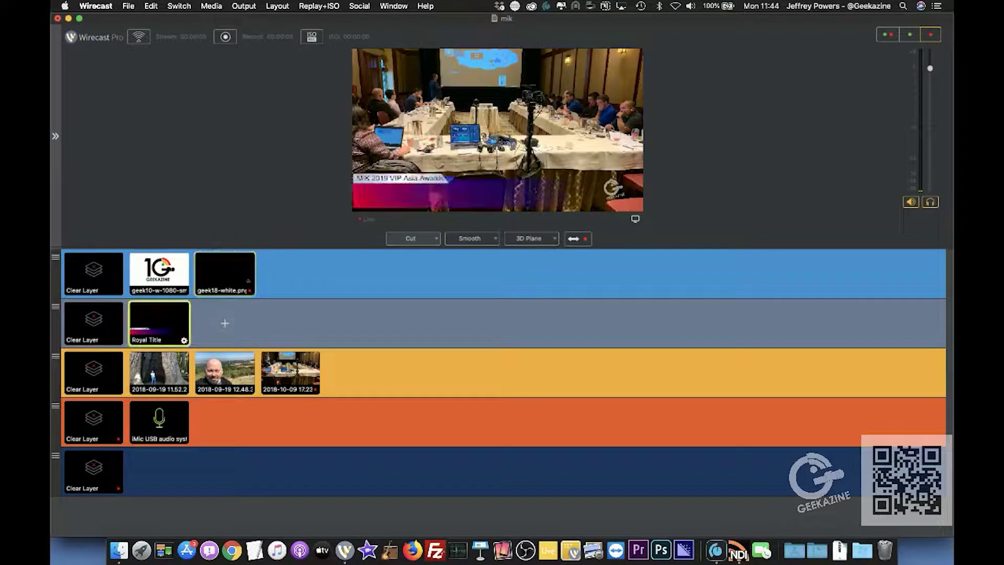
click(93, 322)
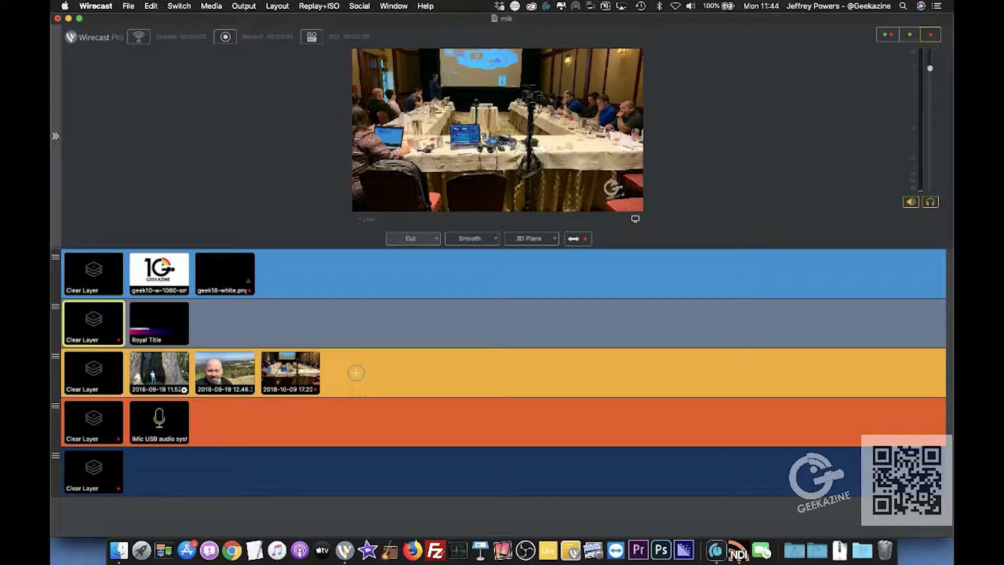
Step: Cycle through the three photo shots on the third layer and return to the first one, the redwood tree photo
click(159, 372)
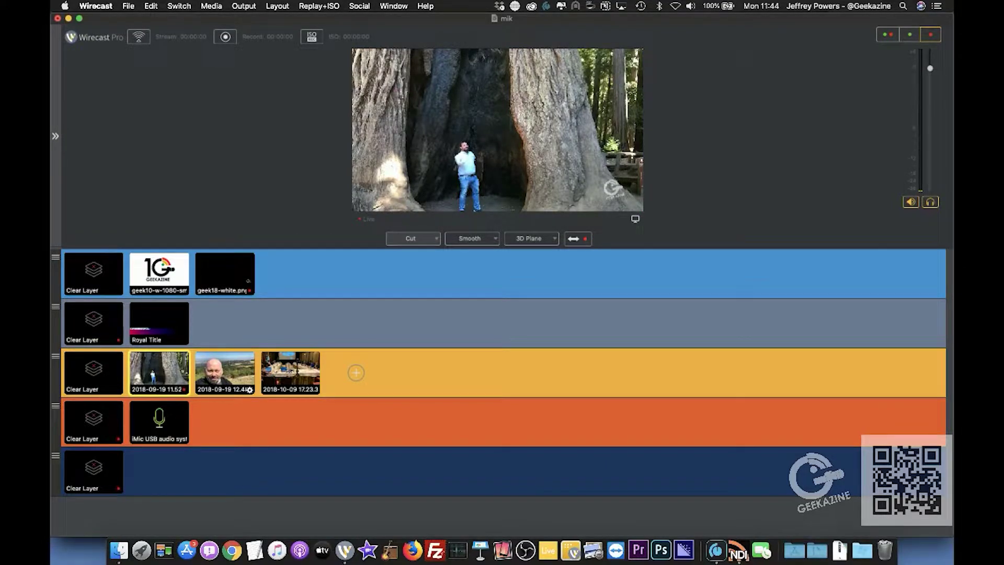
click(225, 372)
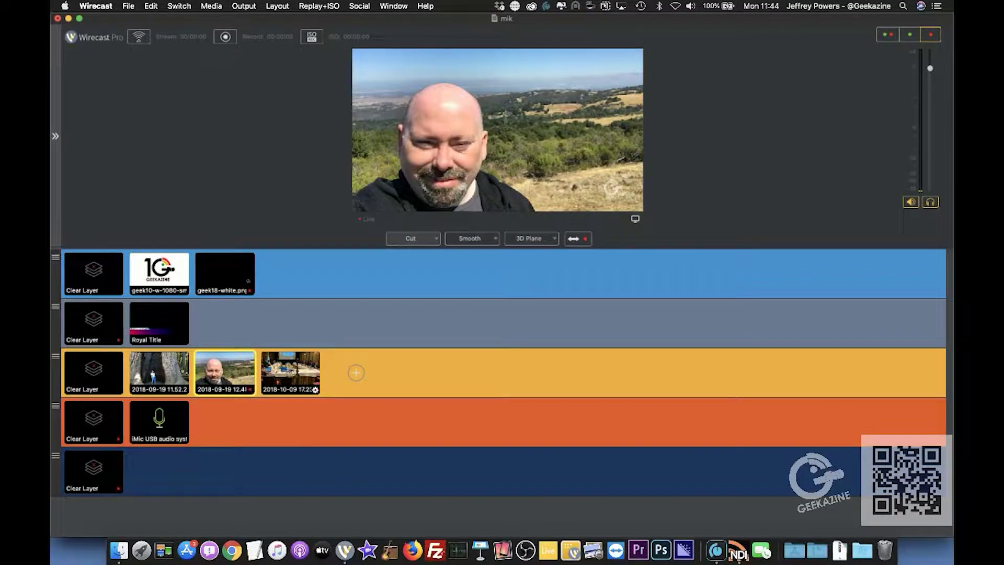
click(291, 372)
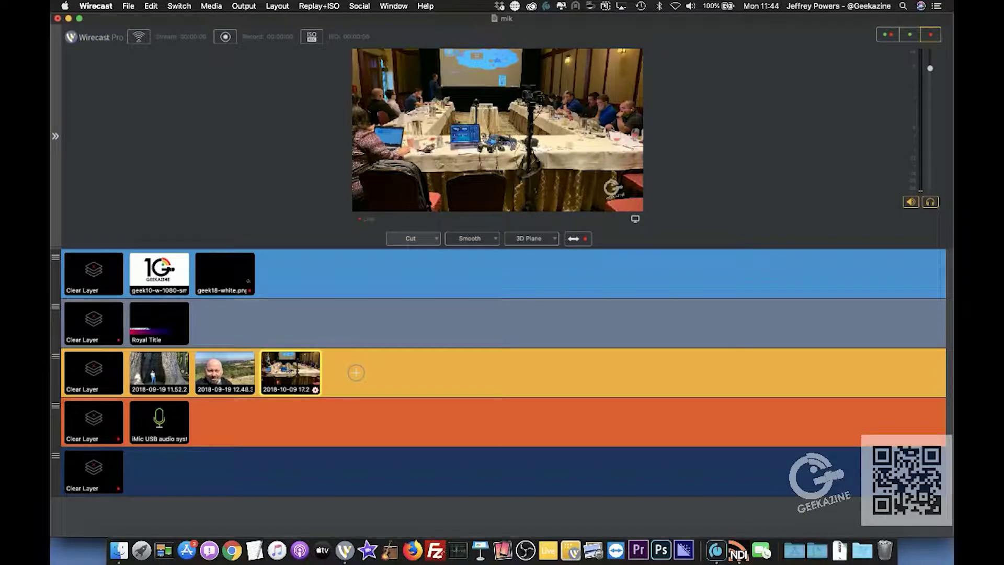
click(159, 373)
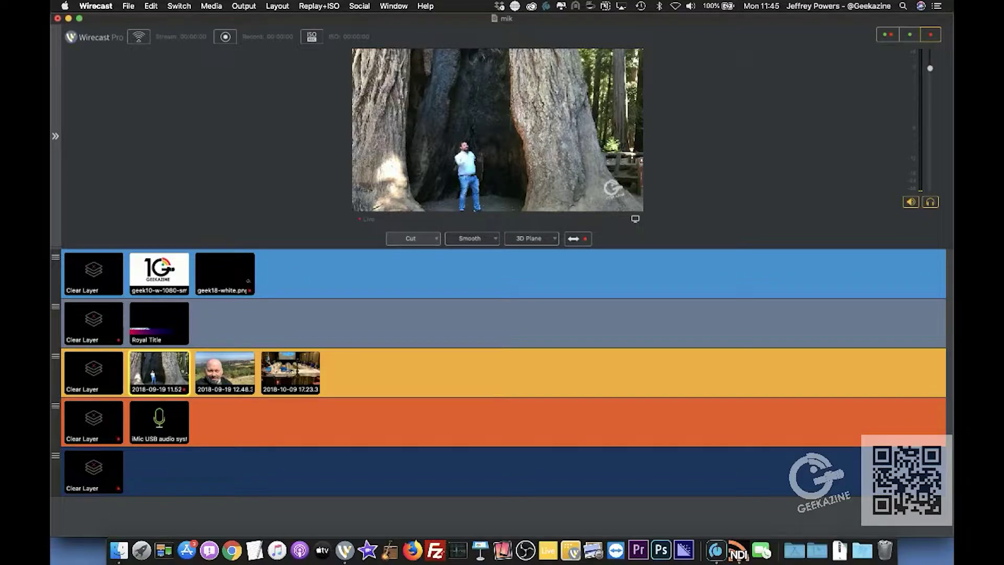
Step: Switch to the Stream Deck configuration and assign Wirecast's Record to the bottom row's last key and Stream to the key before it
click(516, 5)
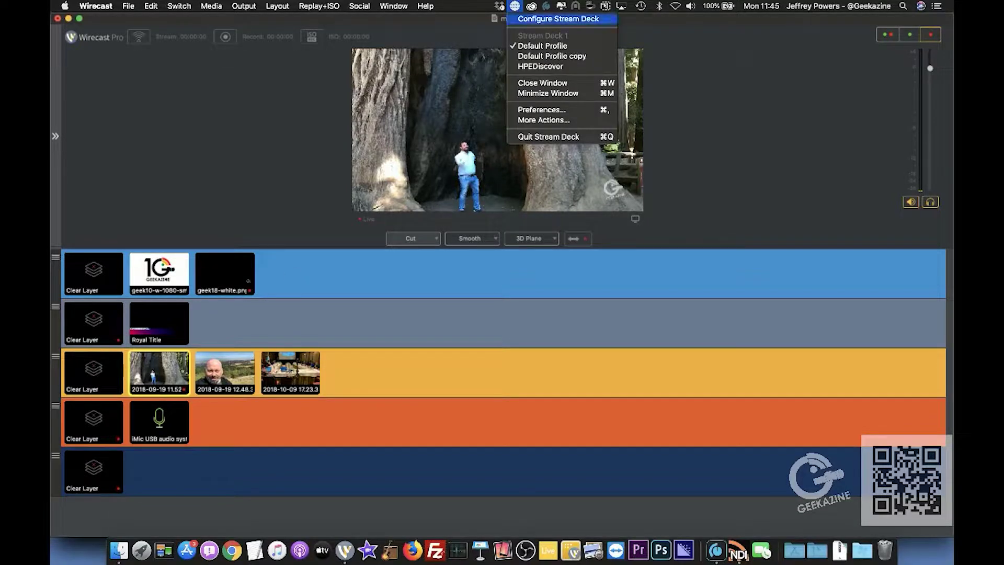
click(544, 19)
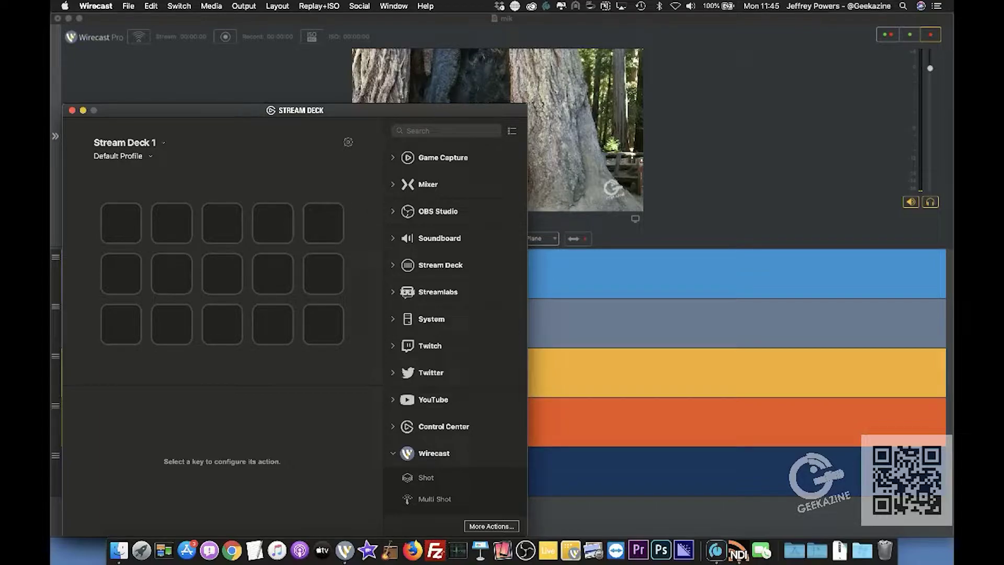
drag(295, 110, 318, 37)
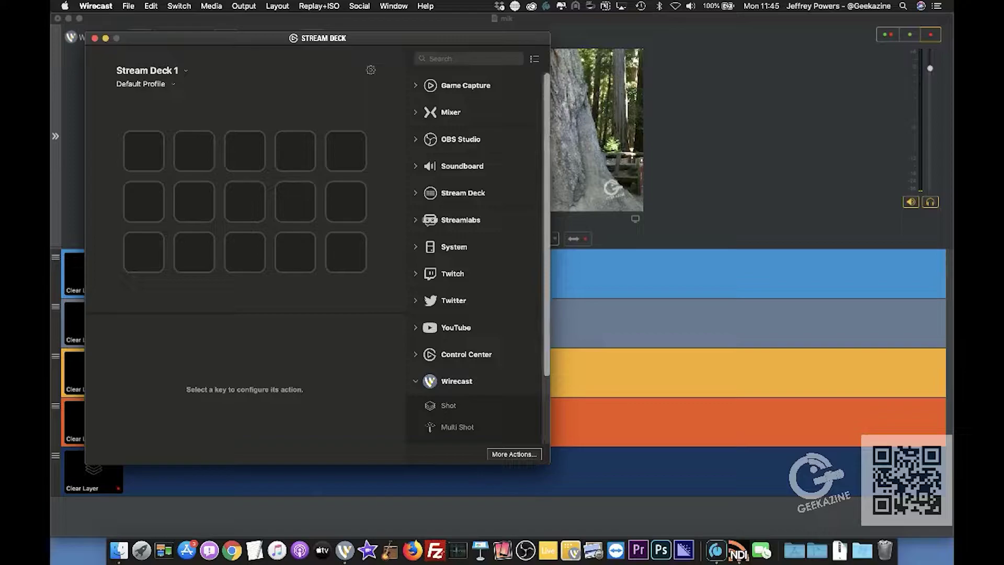
scroll(479, 256, down, 3)
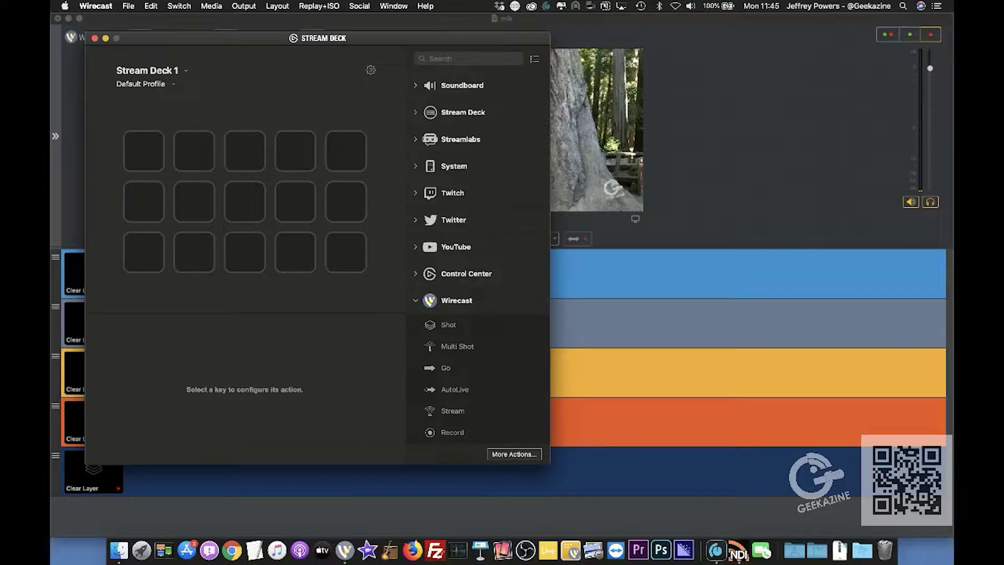
drag(444, 432, 345, 252)
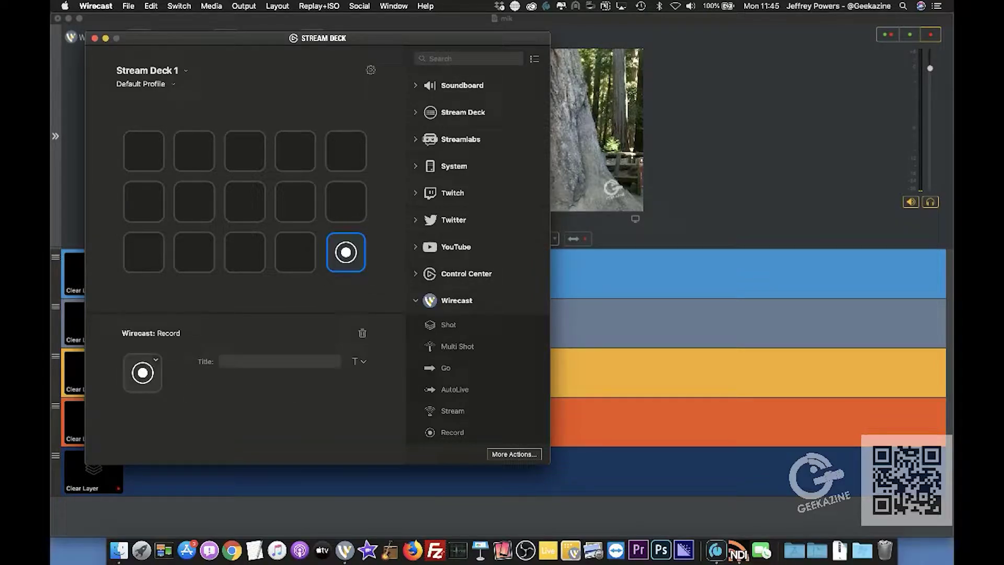
drag(445, 411, 295, 252)
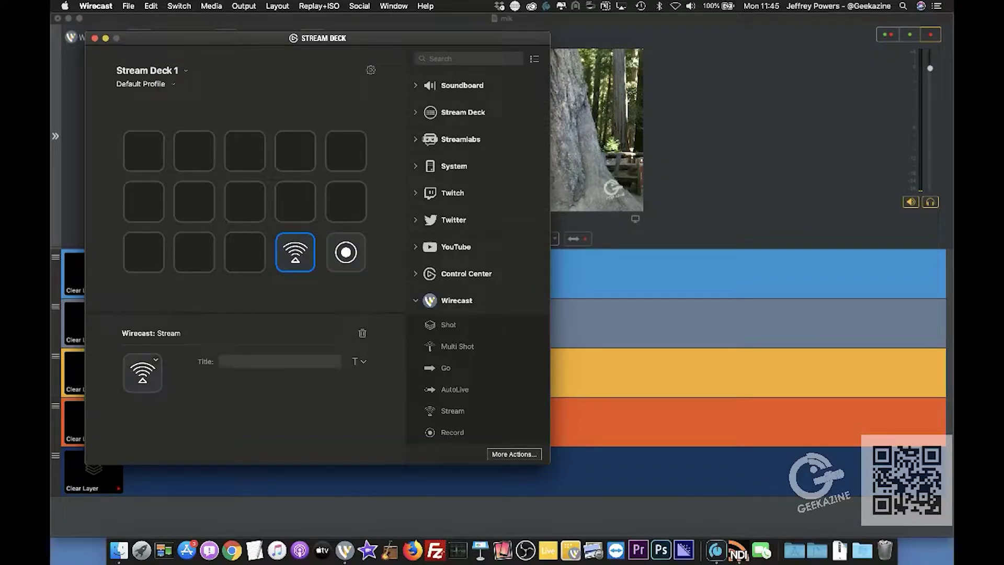
Step: Assign the Wirecast Go action to the last key of the top row and AutoLive to the key directly below it
drag(450, 389, 245, 252)
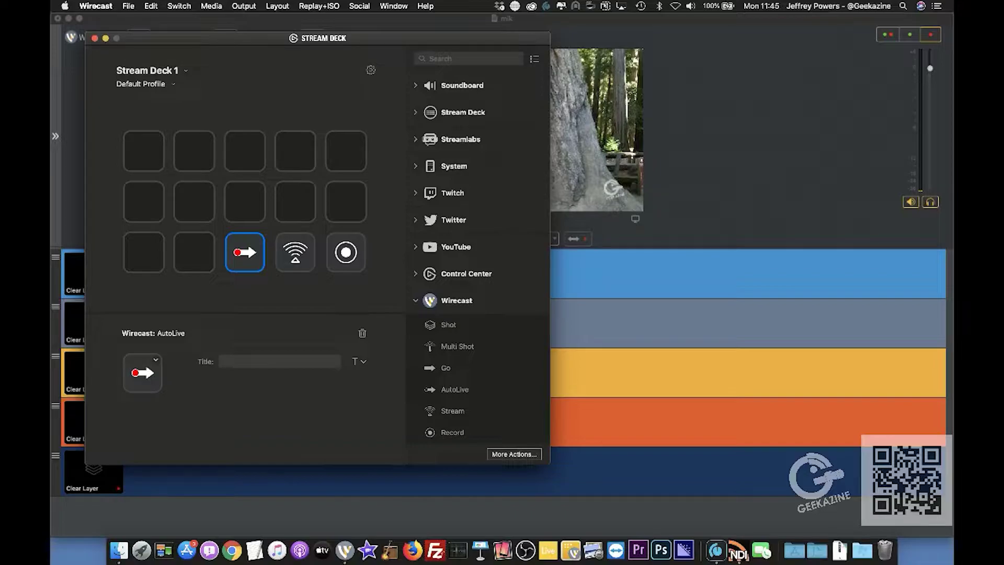
drag(444, 368, 345, 202)
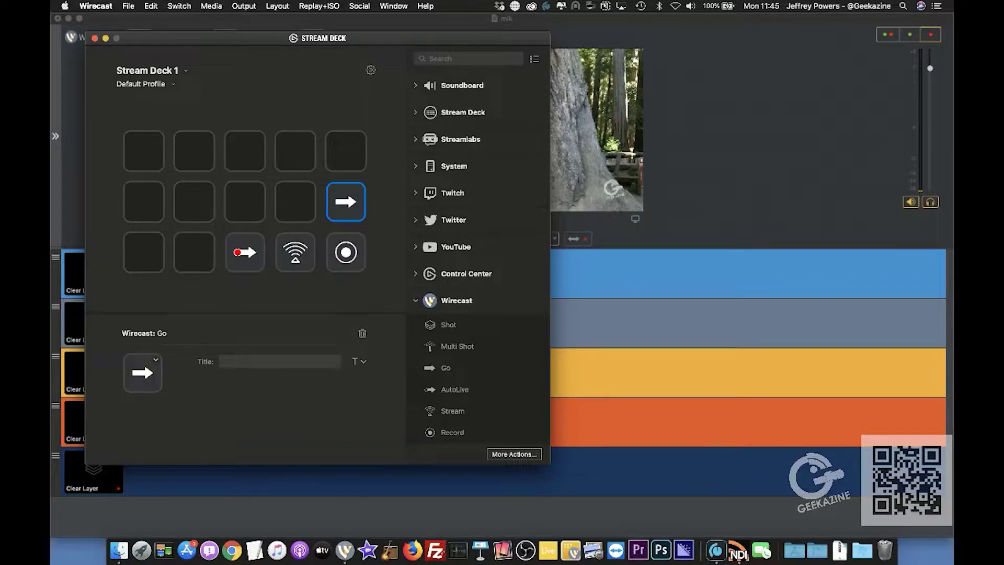
drag(346, 202, 345, 151)
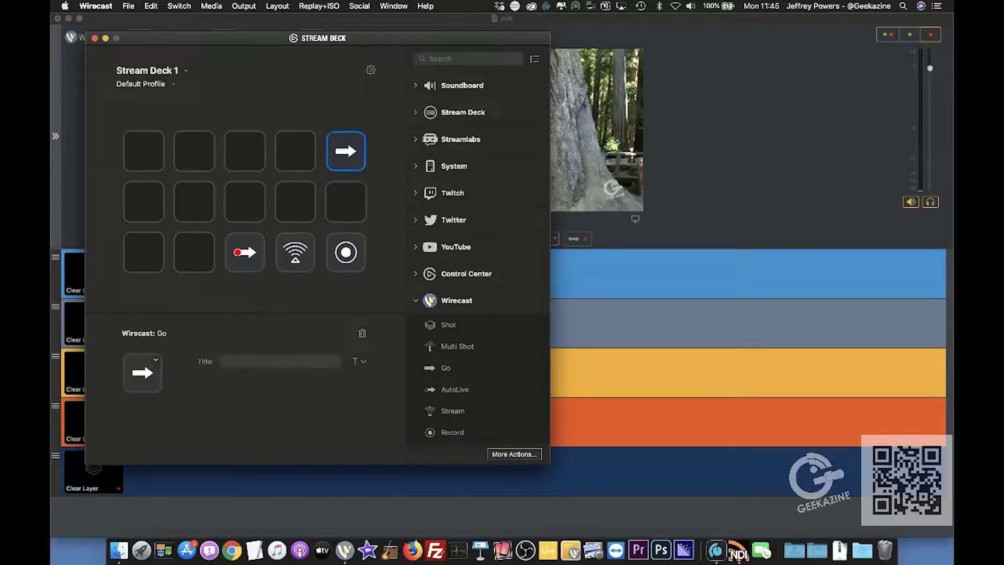
drag(244, 252, 346, 202)
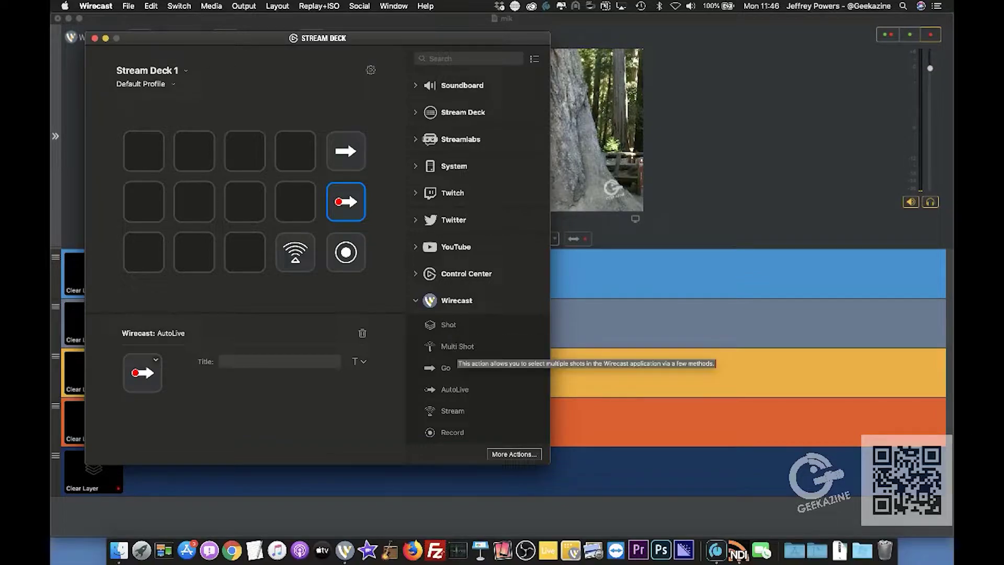
Step: Add a Multi Shot action titled "blank" to the top row's first key, using By Index mode with Master Layer 1 set to 1
drag(448, 347, 144, 152)
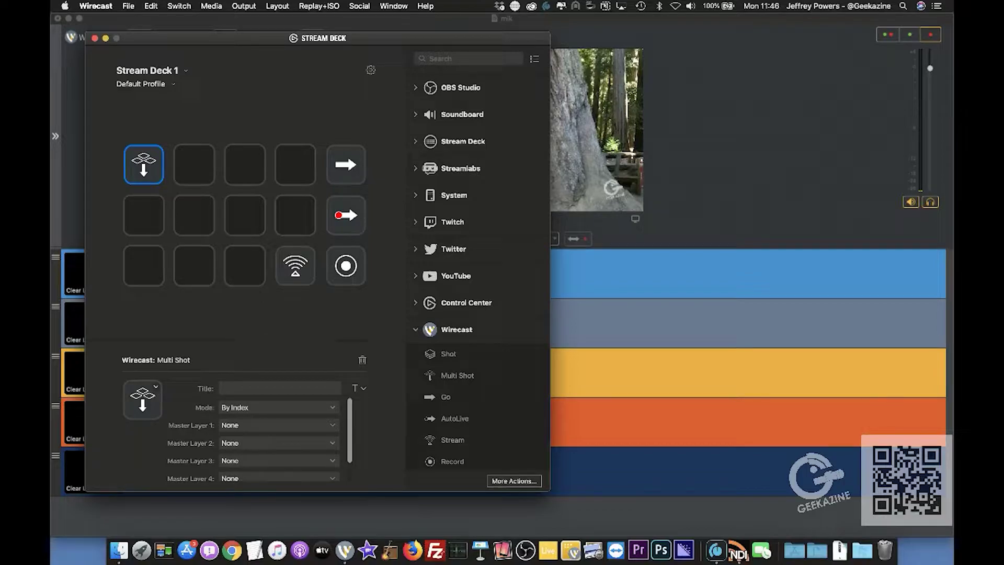
text(blank)
click(279, 407)
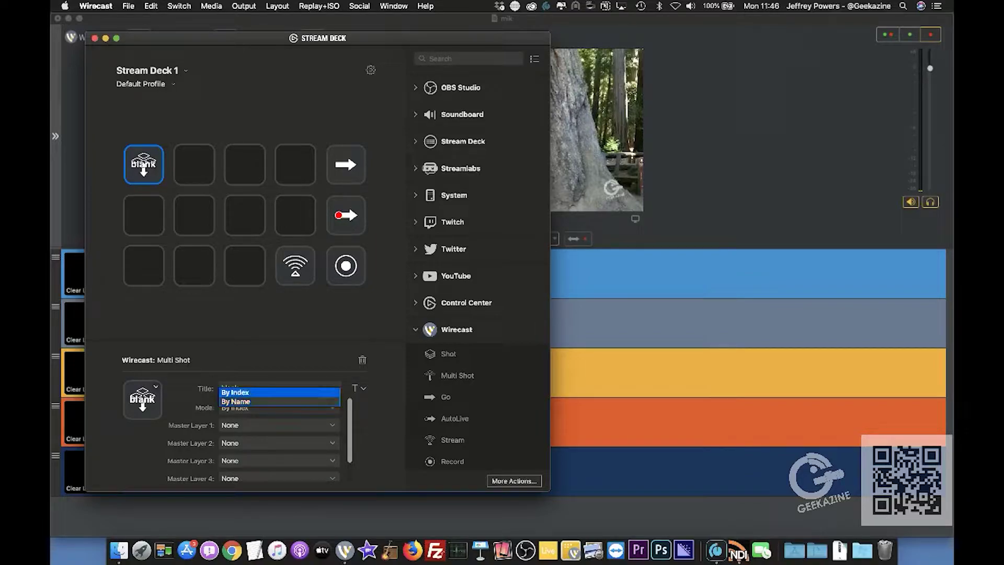
click(279, 392)
click(279, 426)
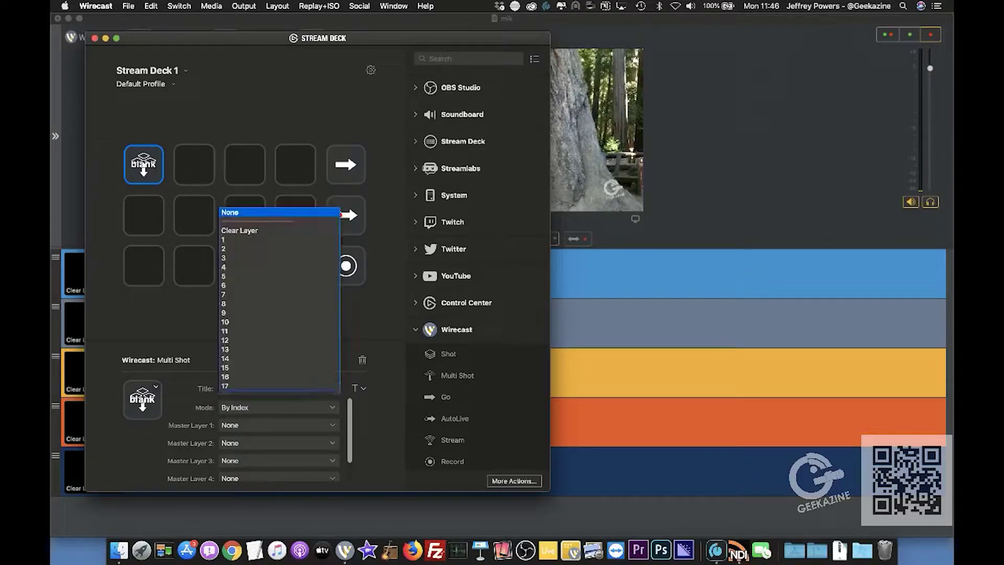
key(Return)
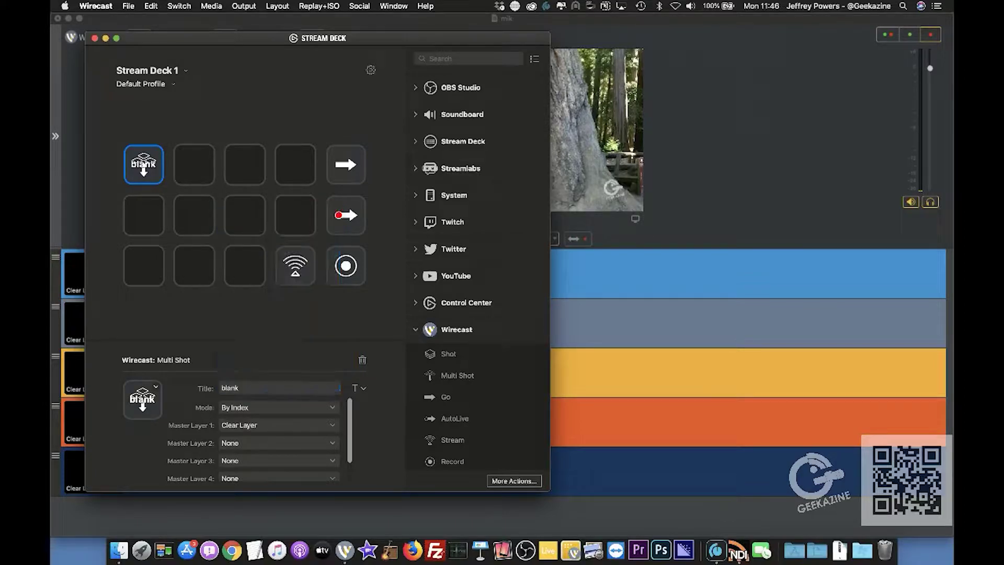
click(279, 426)
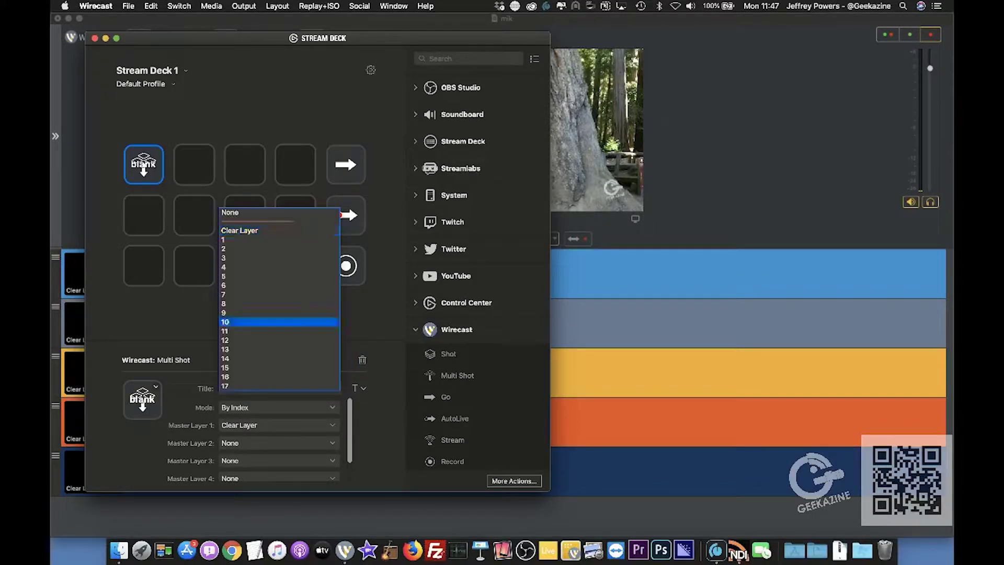
click(278, 240)
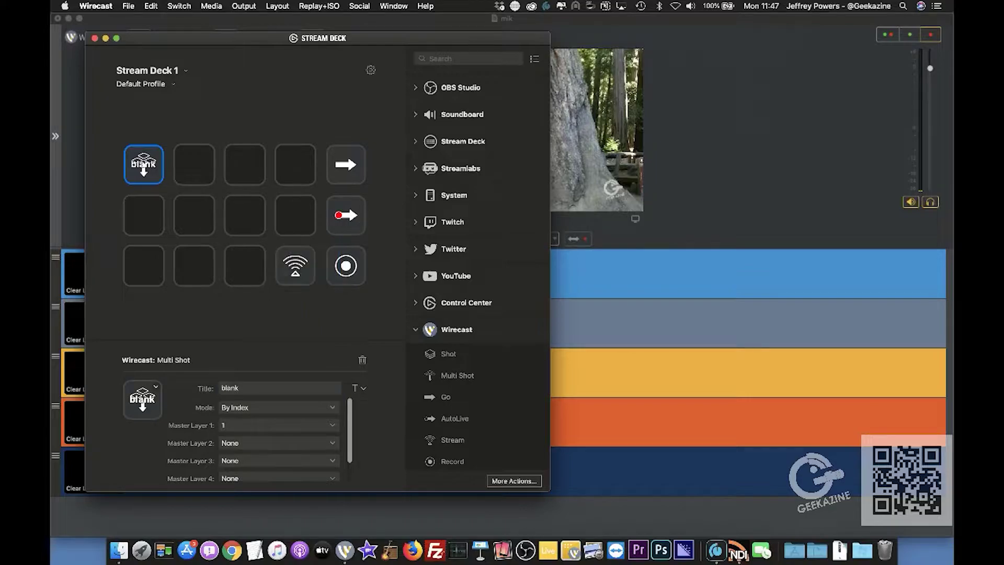
Step: Set Master Layers 2, 3 and 4 of the "blank" Multi Shot key to Clear Layer
drag(318, 38, 519, 58)
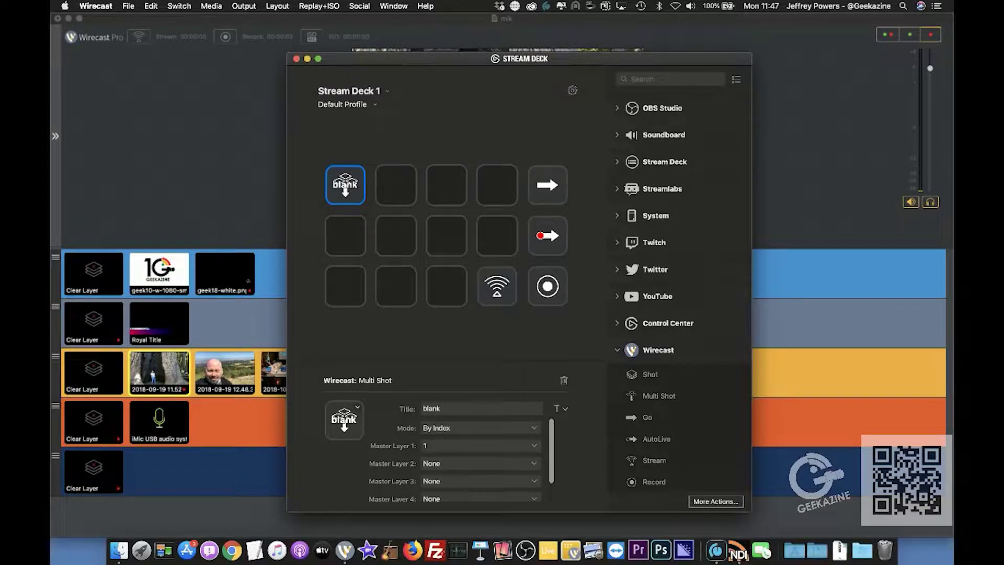
click(480, 463)
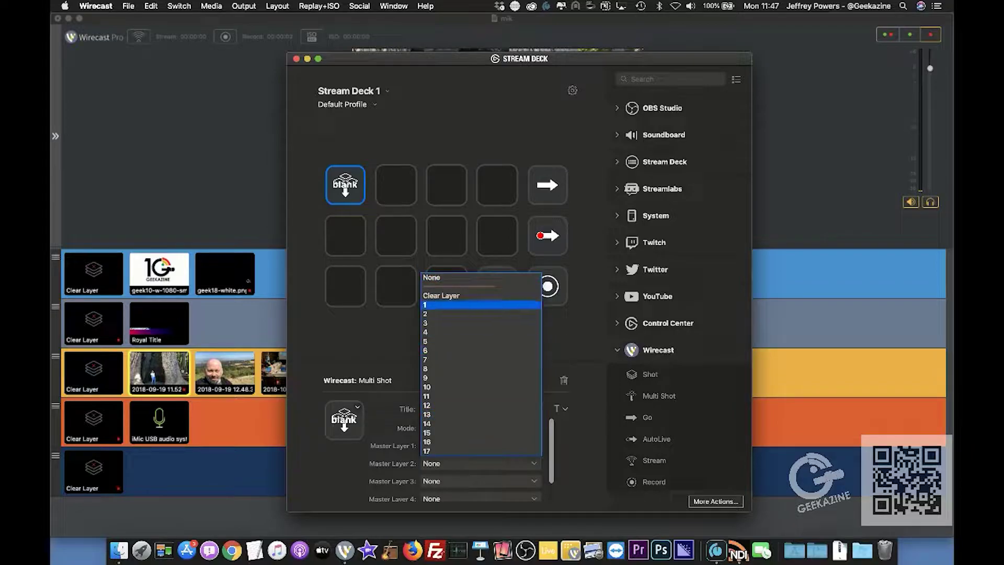
click(441, 296)
click(480, 481)
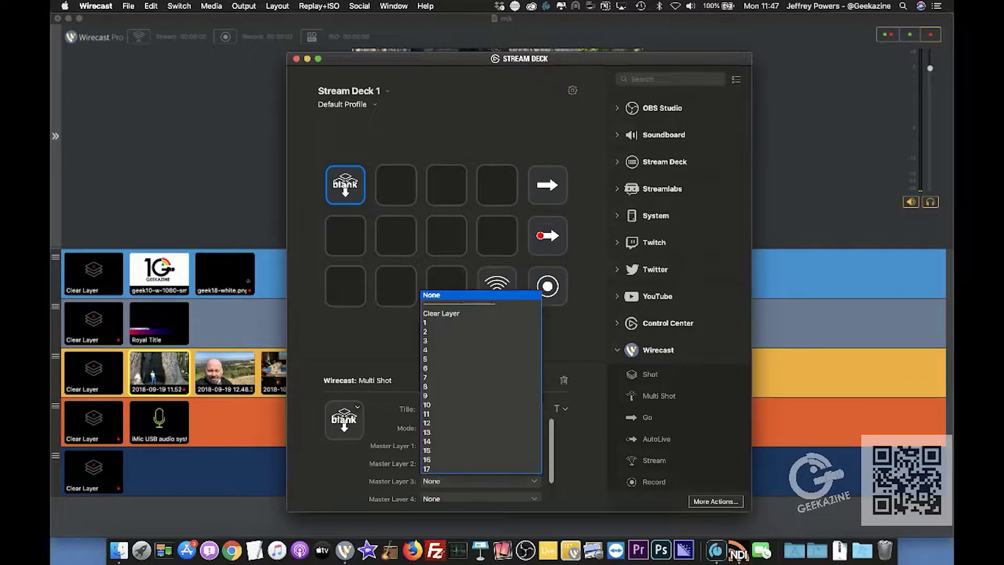
key(Return)
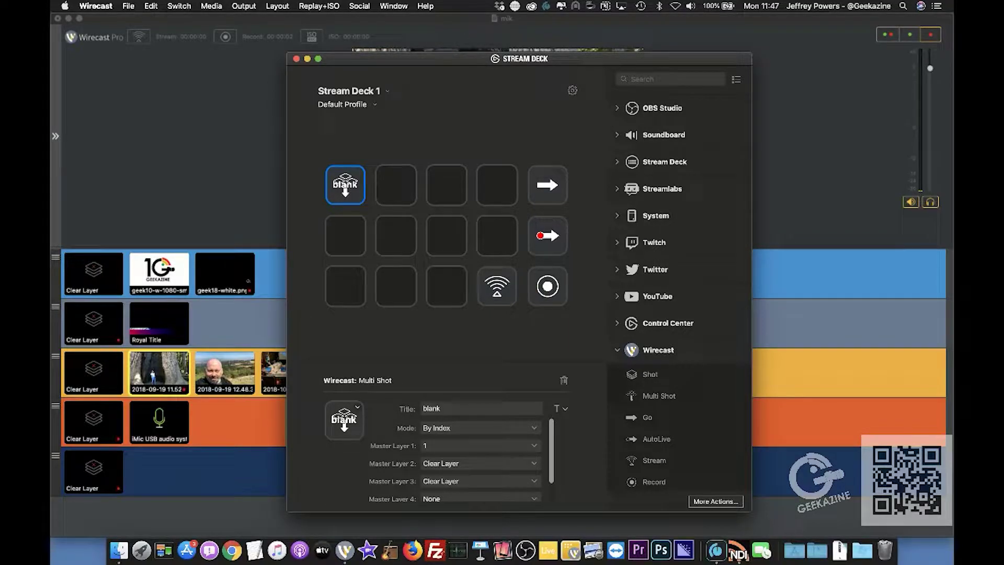
click(480, 498)
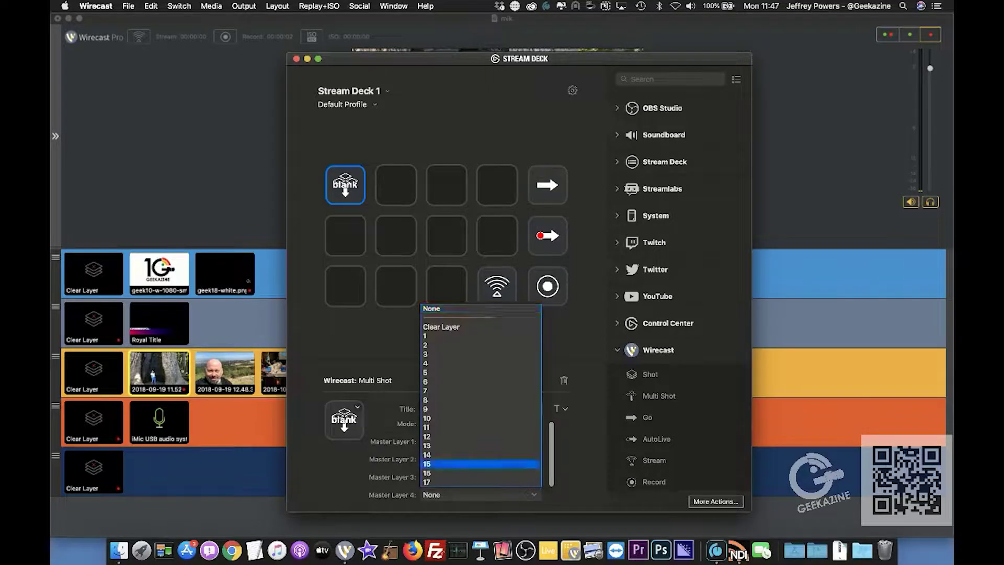
key(Return)
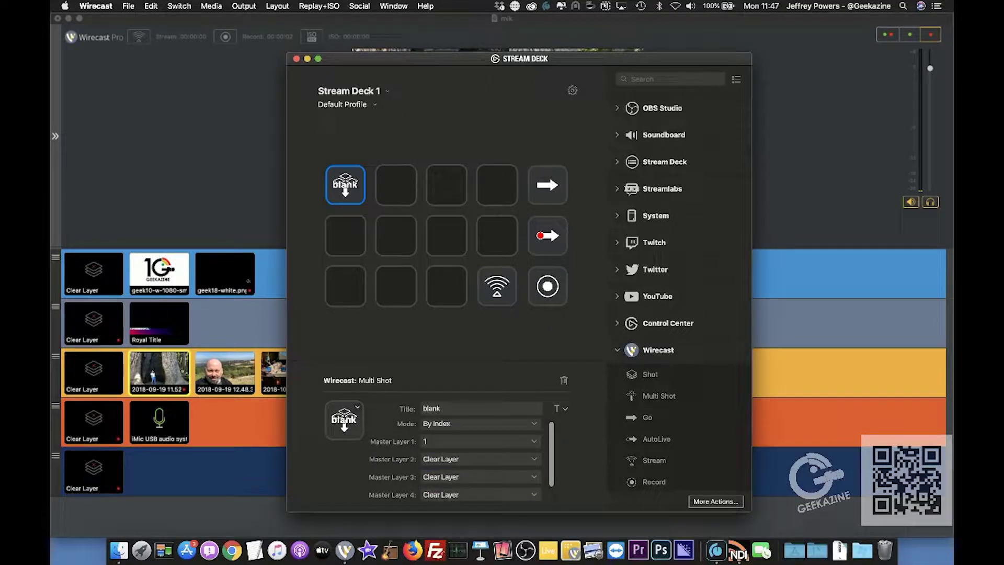
Step: Switch to Wirecast, clear the live photo layer, and cut the top layer to the geek10 logo and back to geek18-white.png
key(super+Tab)
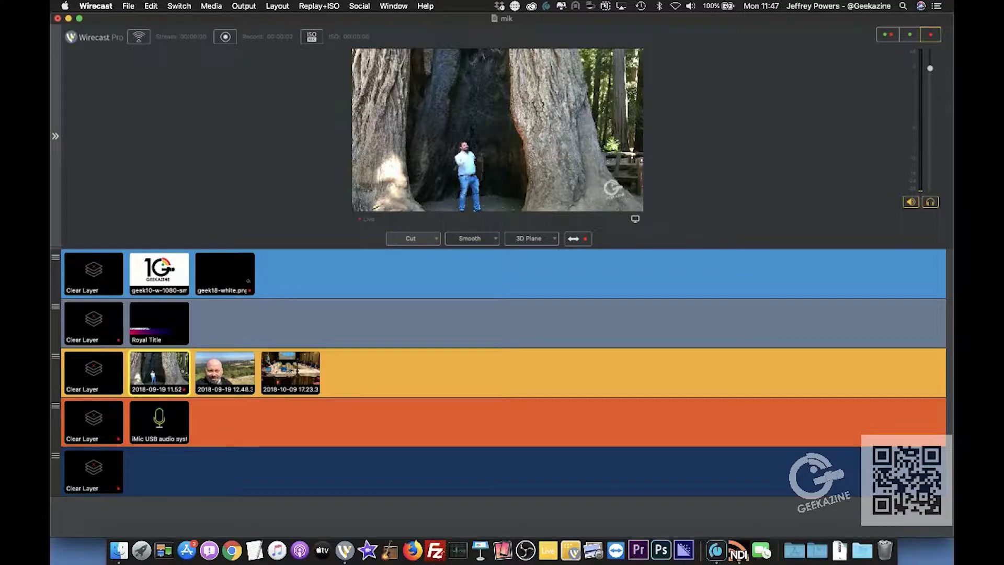
click(94, 372)
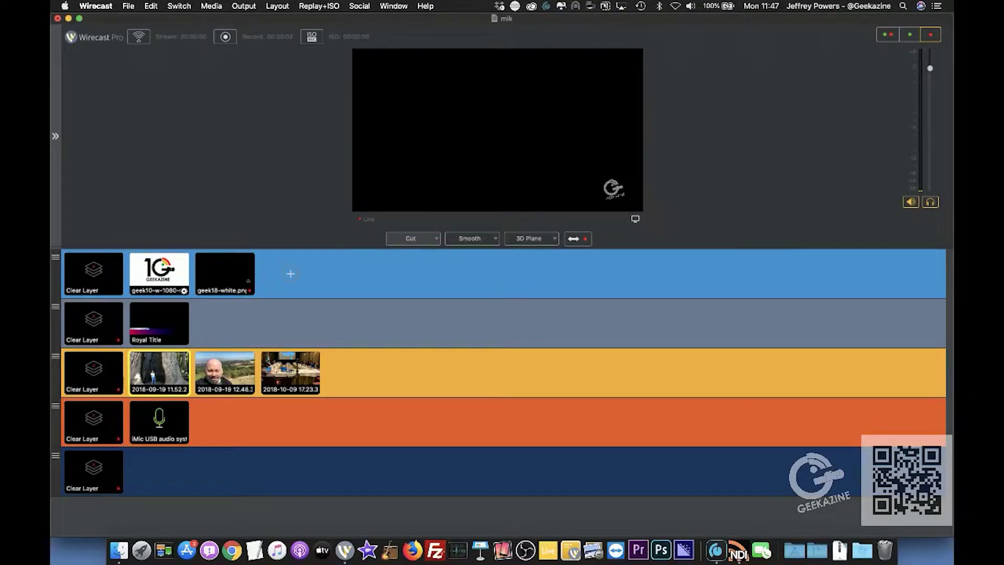
click(159, 273)
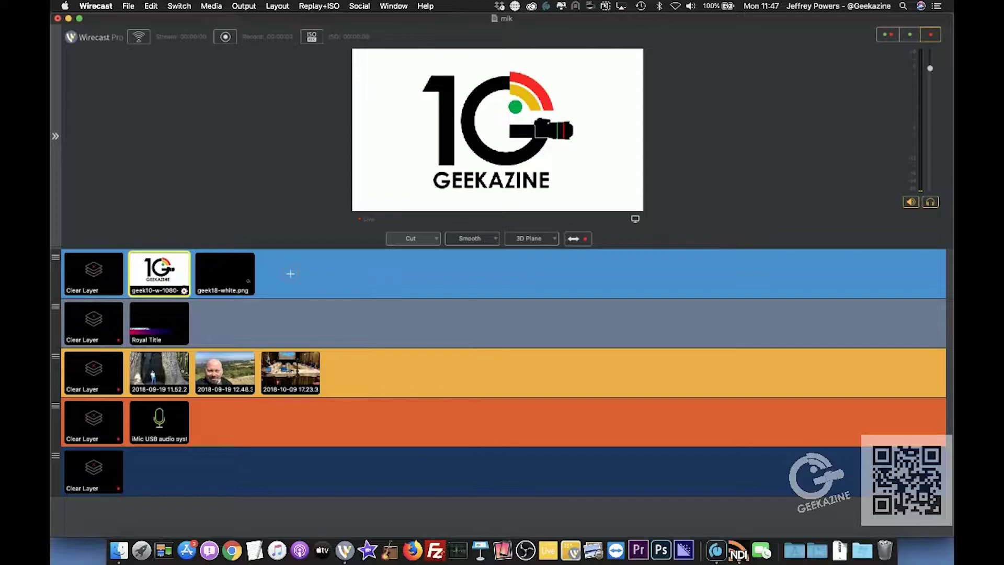
click(225, 274)
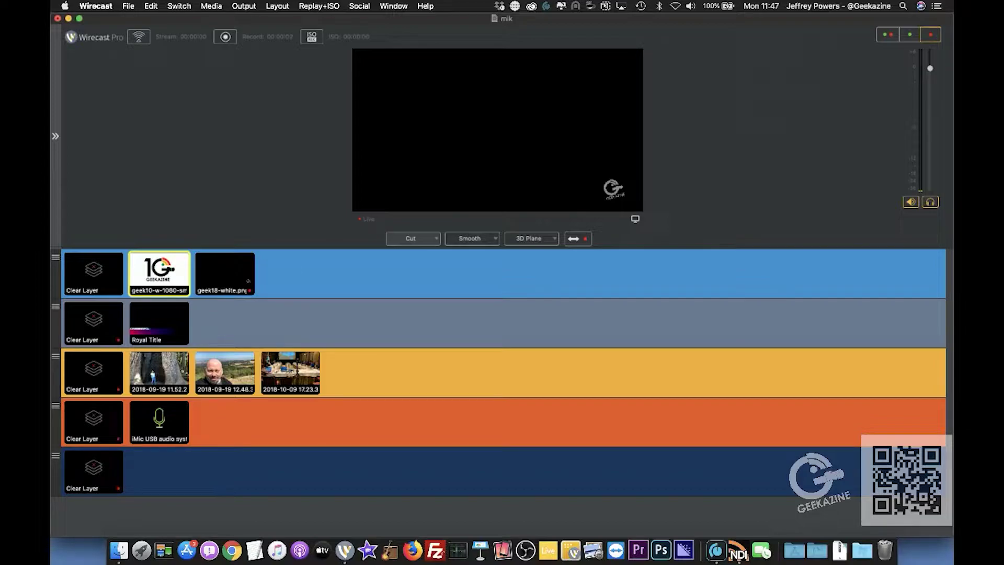
Step: Reopen the Stream Deck configuration and reselect 1 for Master Layer 1 of the "blank" Multi Shot key
click(515, 6)
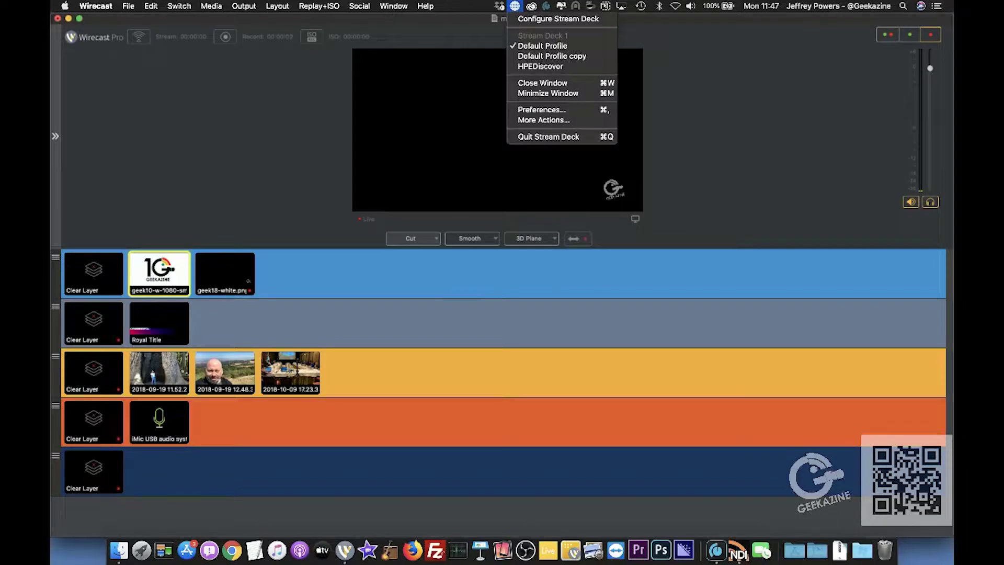
click(555, 19)
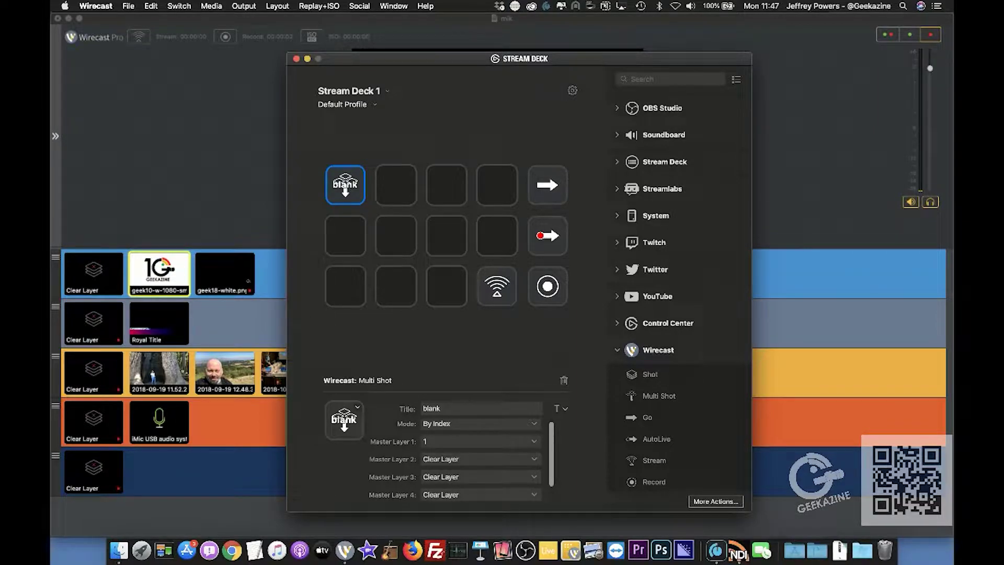
click(480, 442)
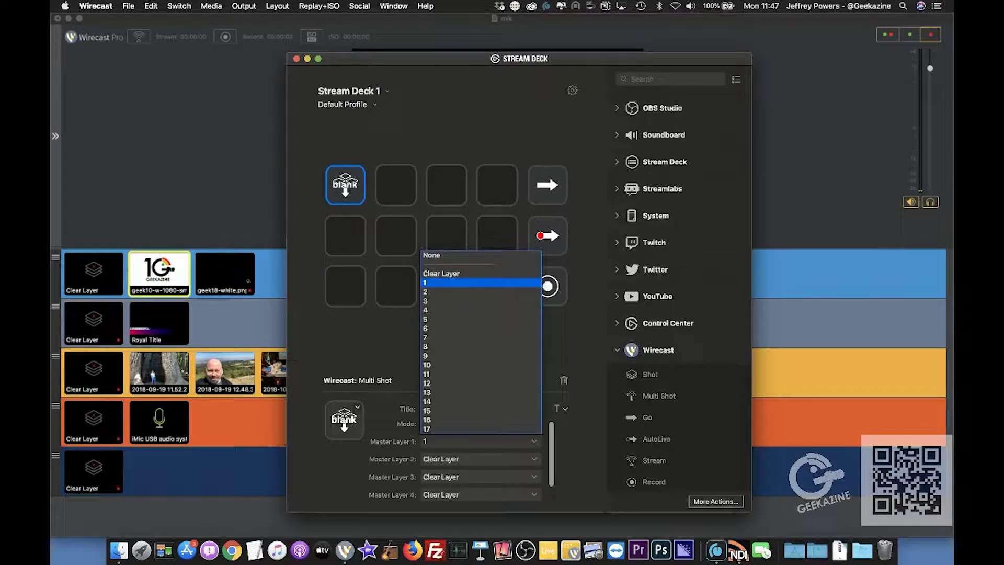
click(480, 282)
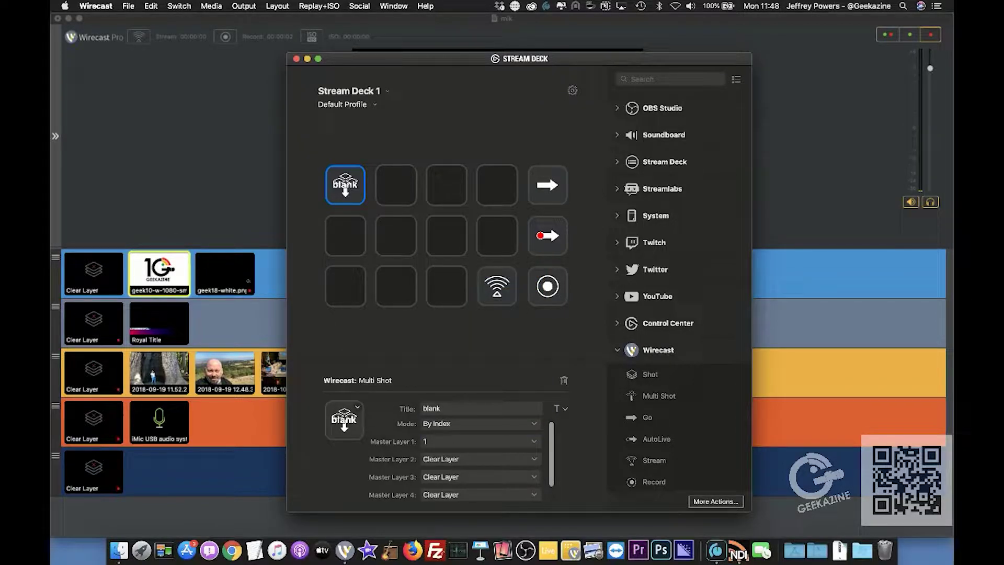
Step: Switch to Wirecast and cycle the top layer through the geek10 logo and Clear Layer, ending on geek18-white.png
key(super+Tab)
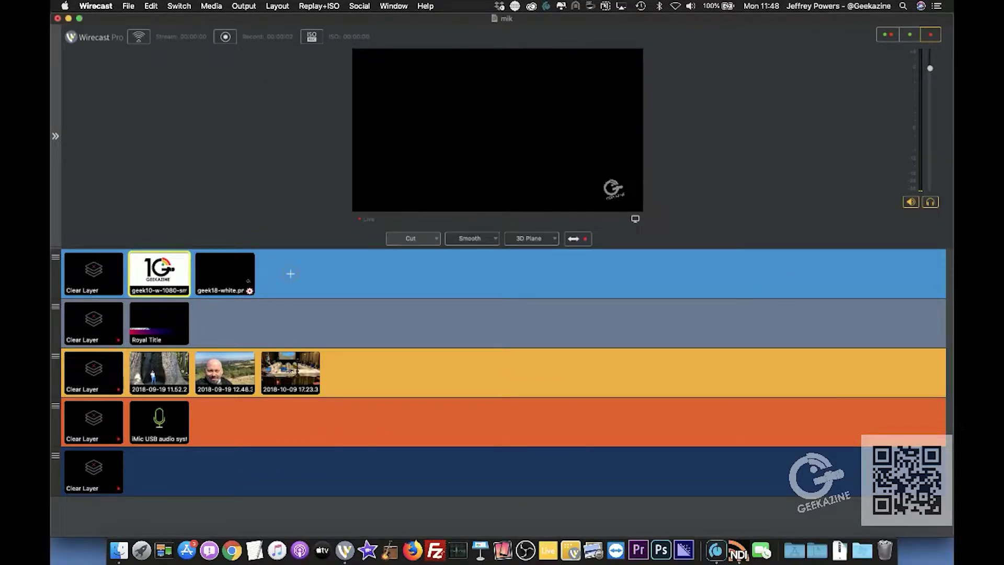
click(224, 273)
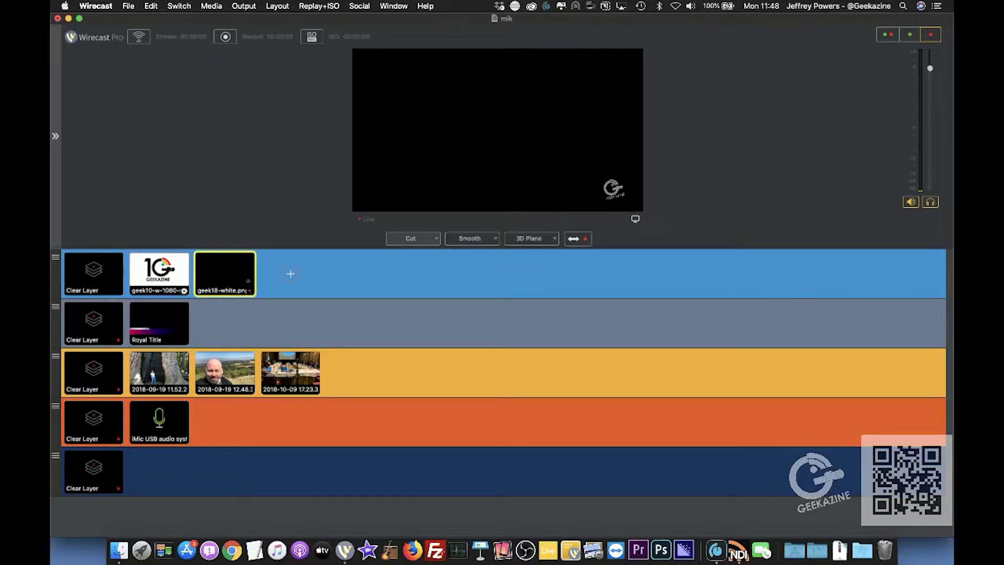
click(159, 274)
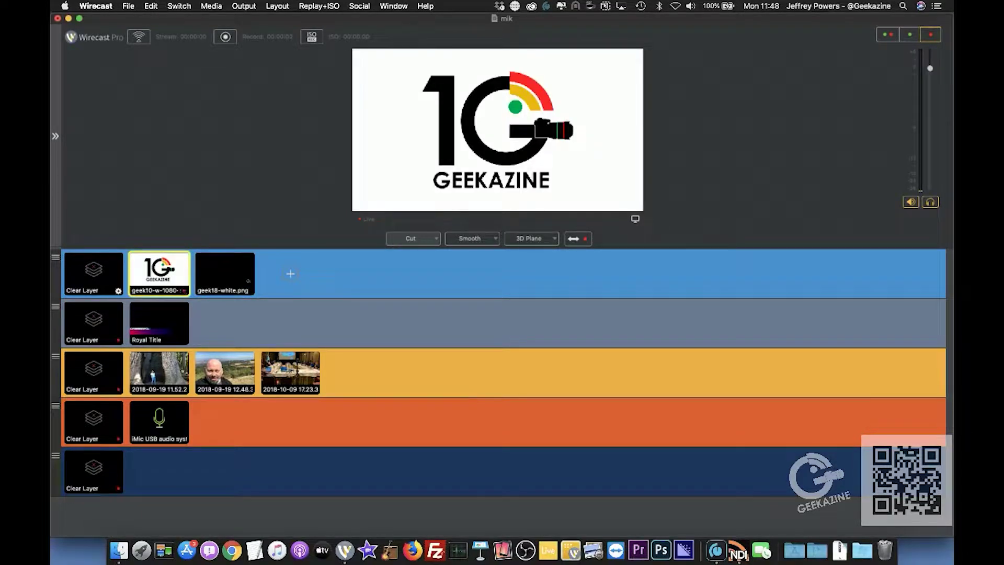
click(93, 274)
click(225, 273)
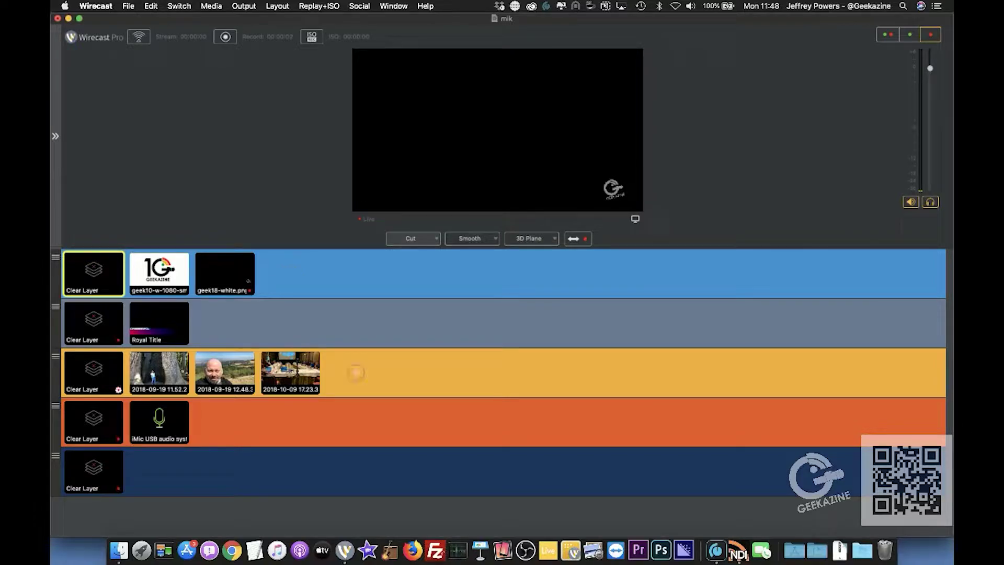
Step: Reopen the Stream Deck configuration, set Master Layer 1 of the "blank" Multi Shot key to 2, and close the window
click(515, 6)
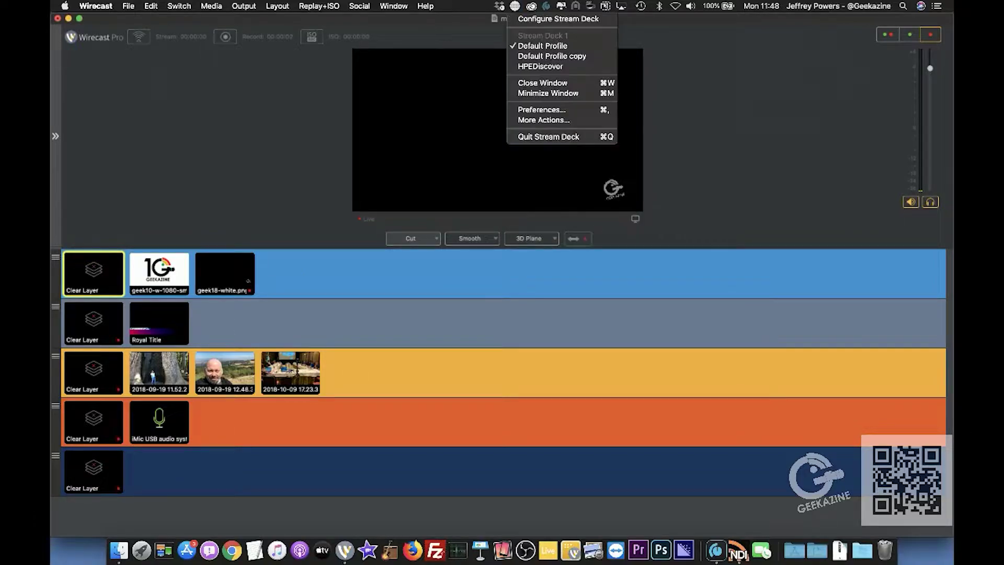
click(562, 19)
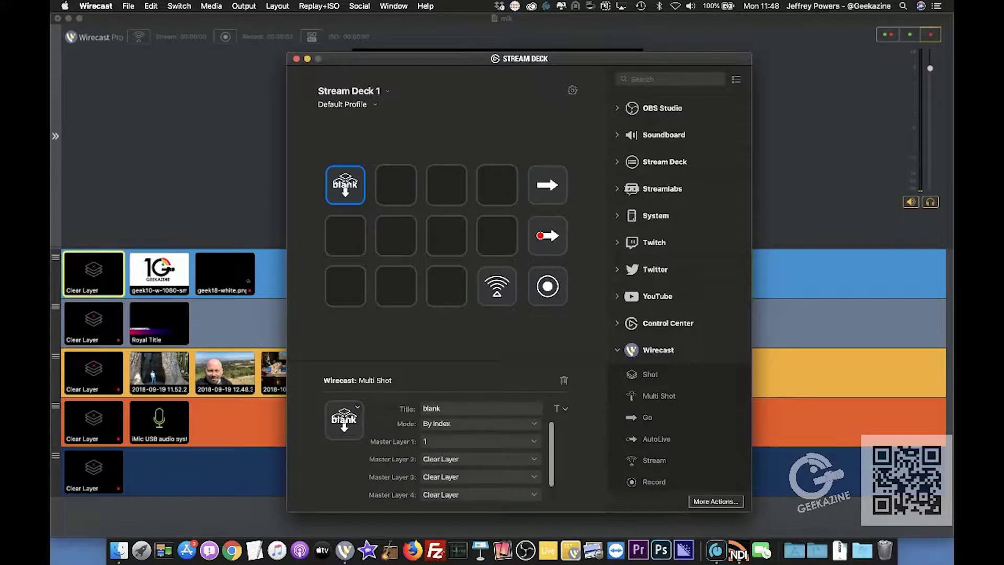
click(480, 441)
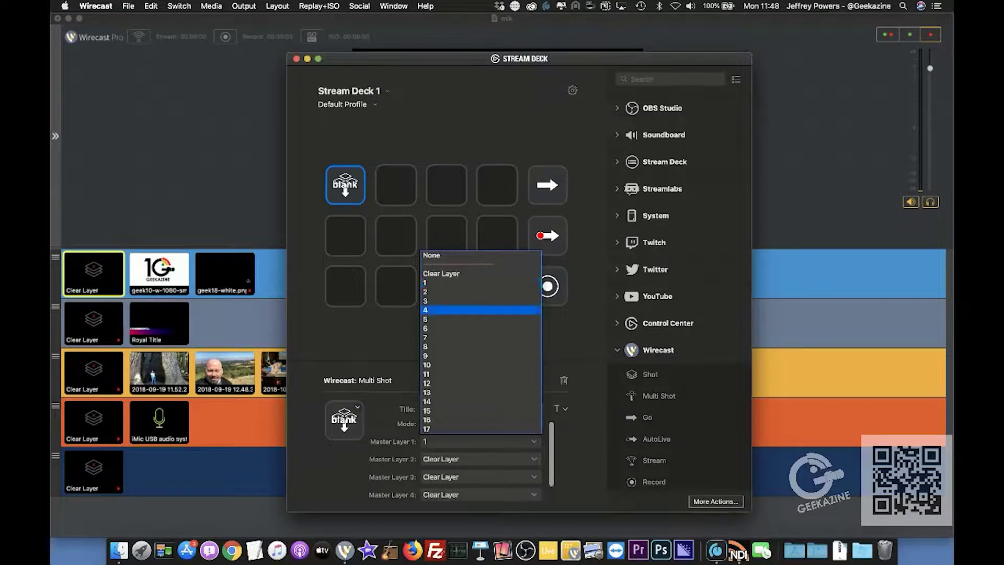
click(481, 291)
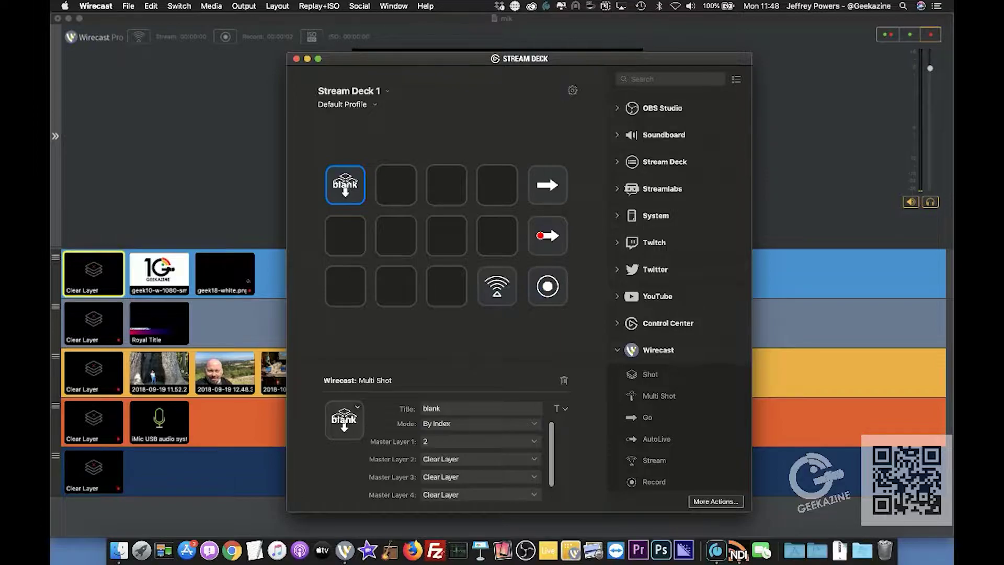
key(super+w)
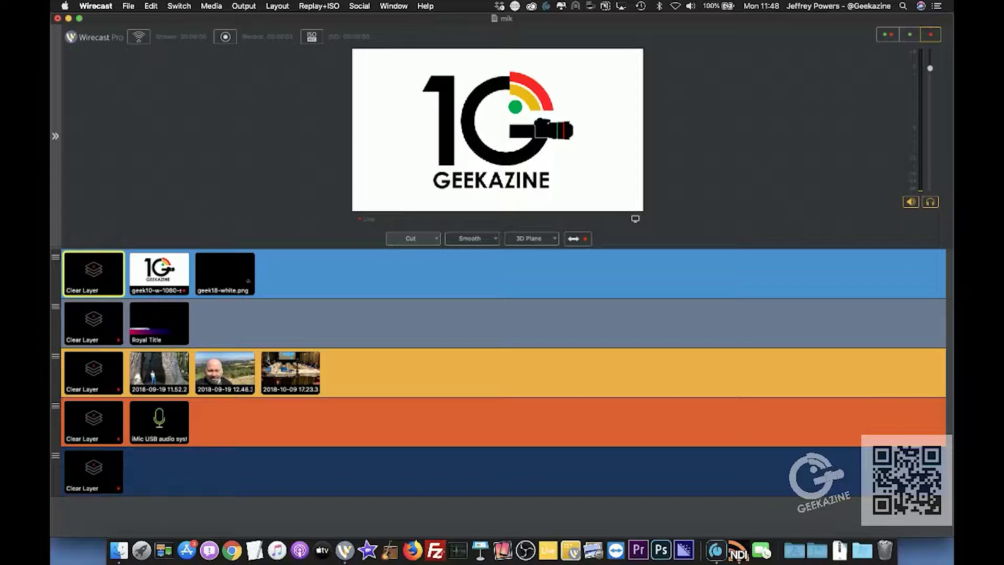
Step: Reopen the Stream Deck configuration and add a Multi Shot action titled "livesewt" to the second row's first key
click(516, 6)
click(558, 19)
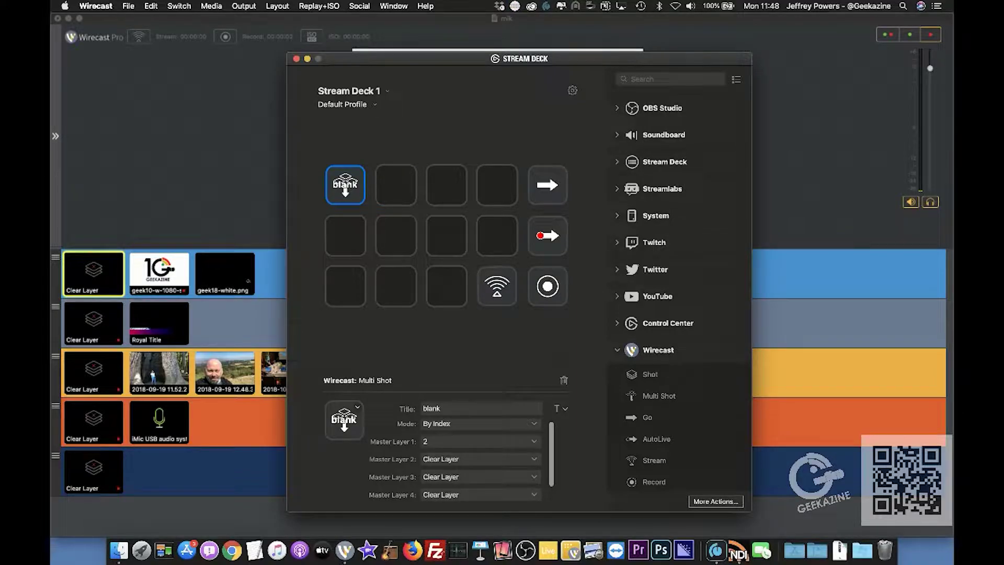
drag(659, 396, 346, 236)
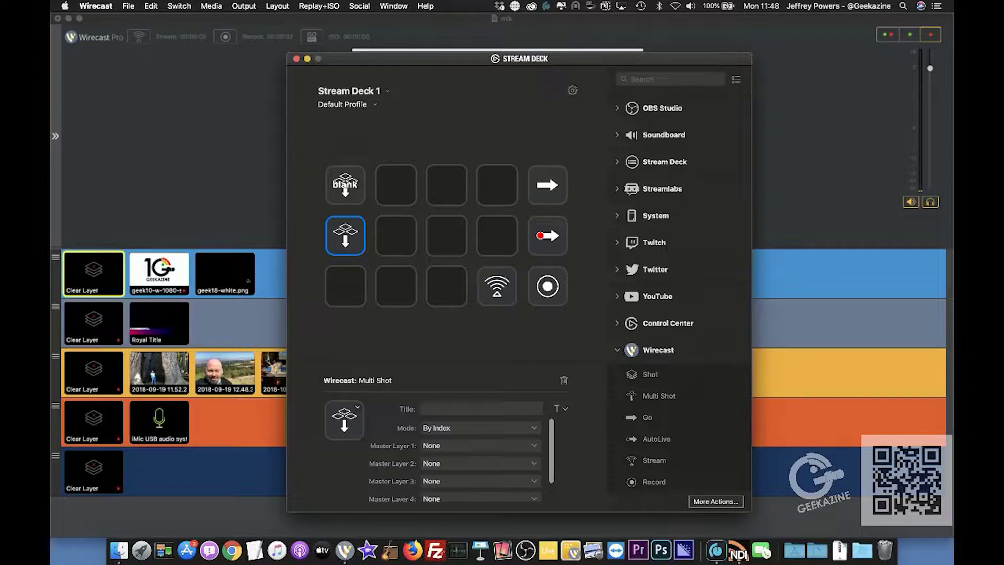
text(live)
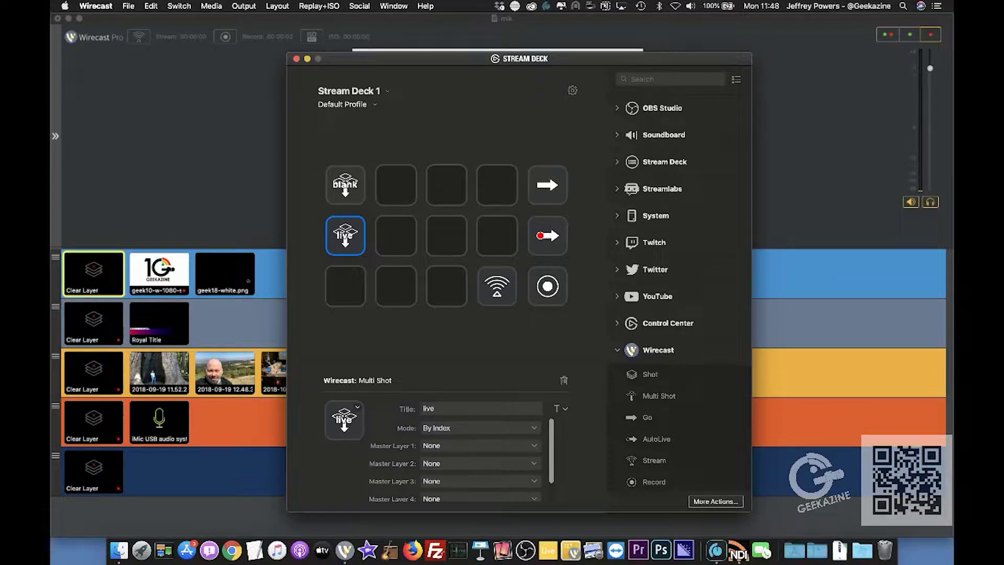
text(sewt)
Step: Set the "livesewt" key's mode to By Name and its Master Layer 1 to geek18-white.png
click(481, 428)
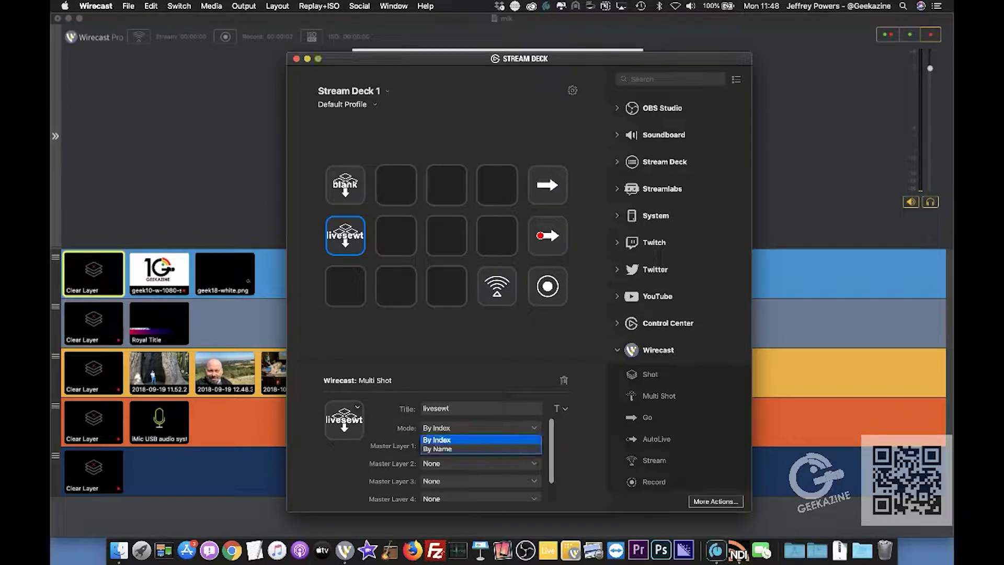
click(437, 449)
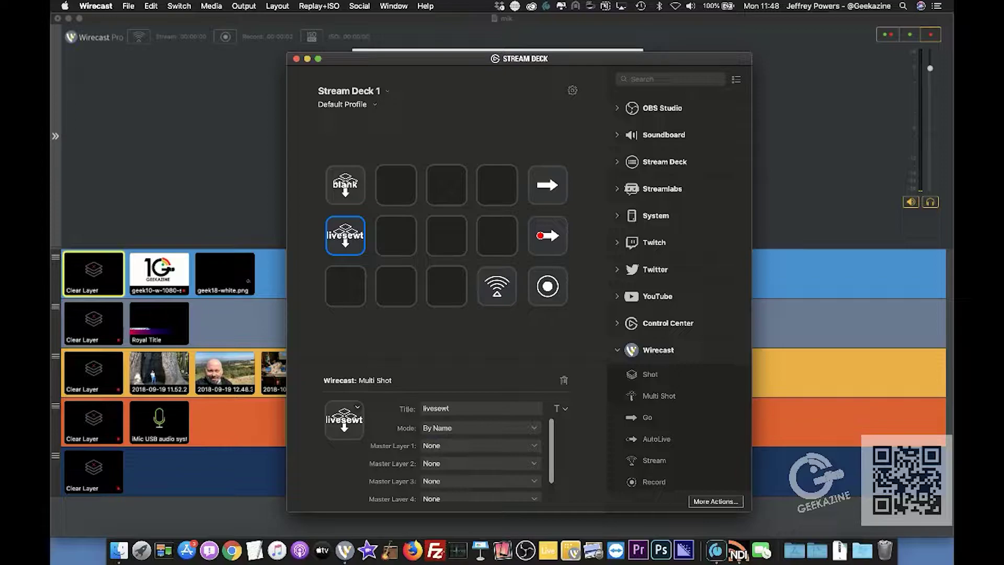
click(480, 446)
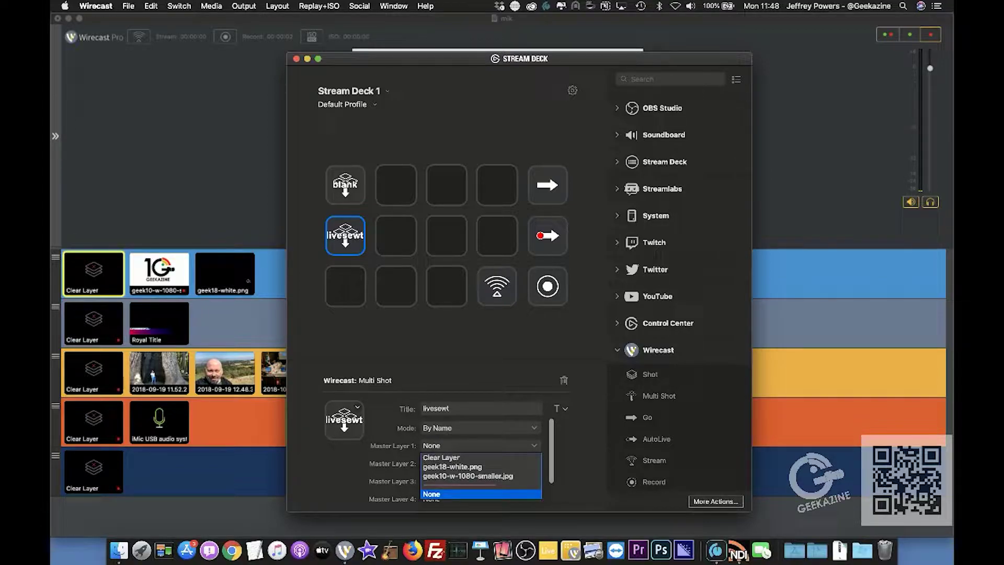
key(Down)
key(Down)
key(Down)
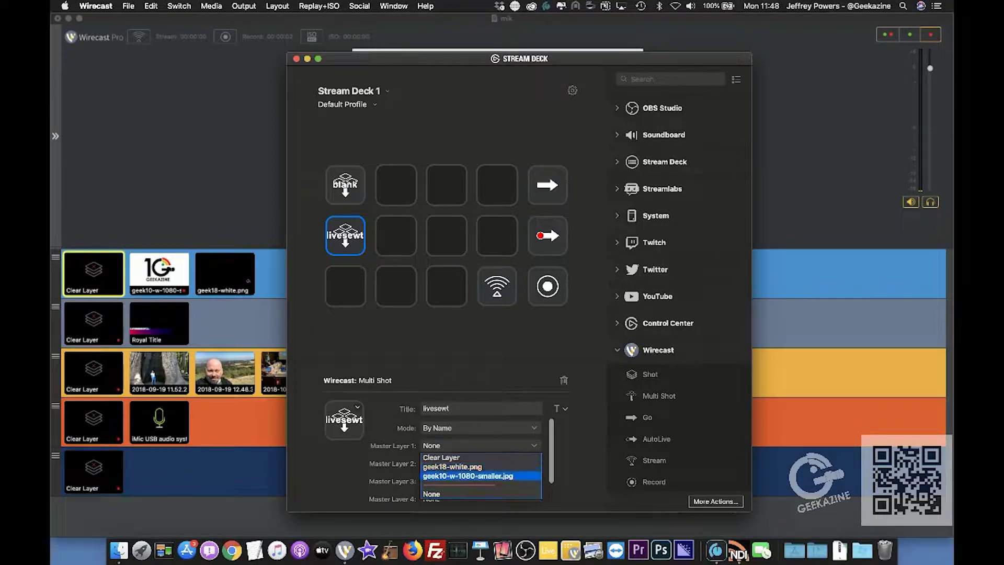
key(Up)
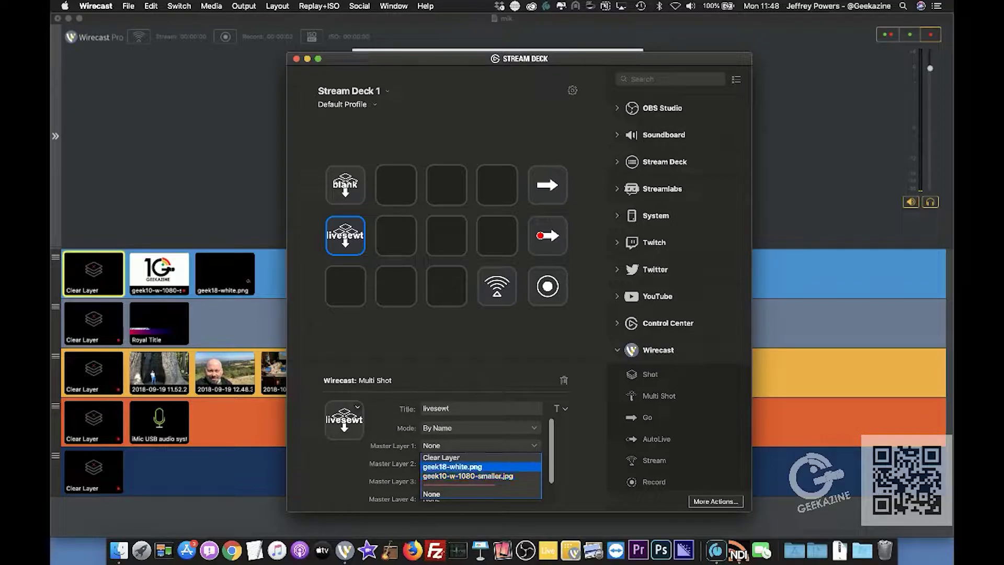
key(Down)
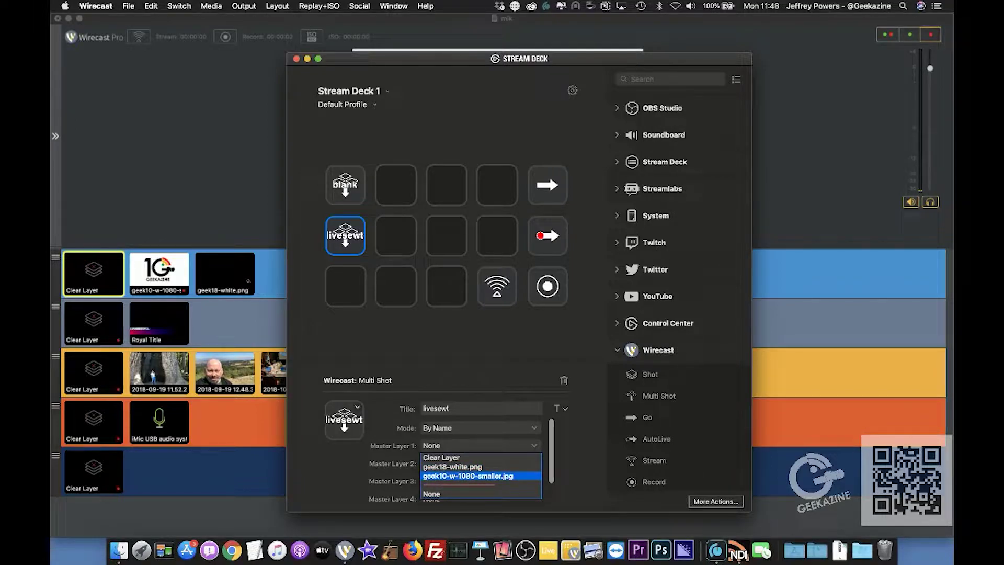
key(Up)
key(Down)
key(Up)
key(Down)
key(Up)
key(Down)
key(Up)
key(Return)
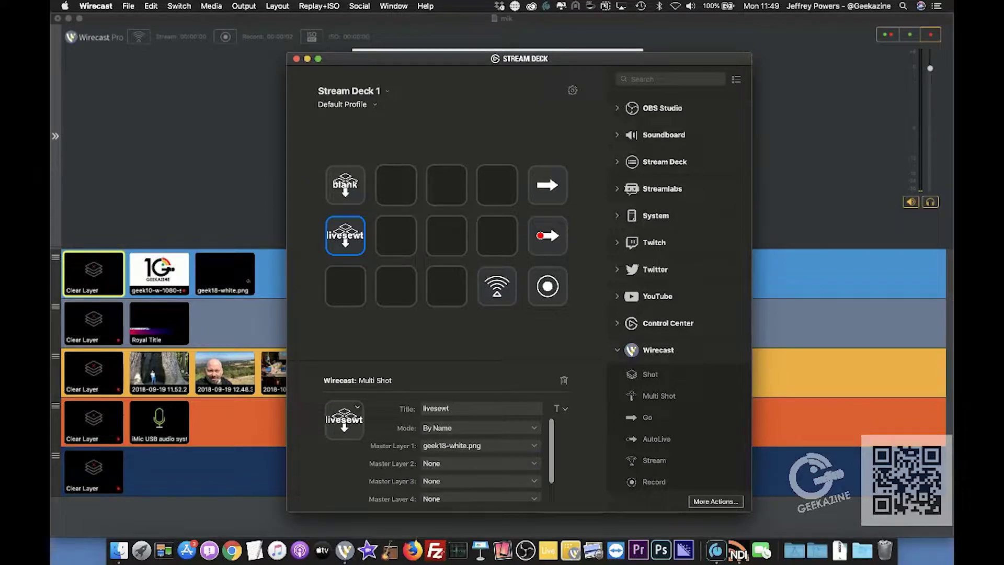
Step: Set the "livesewt" key's Master Layer 2 to Royal Title and Master Layer 3 to 2018-10-09 17.23.31.jpg
click(480, 464)
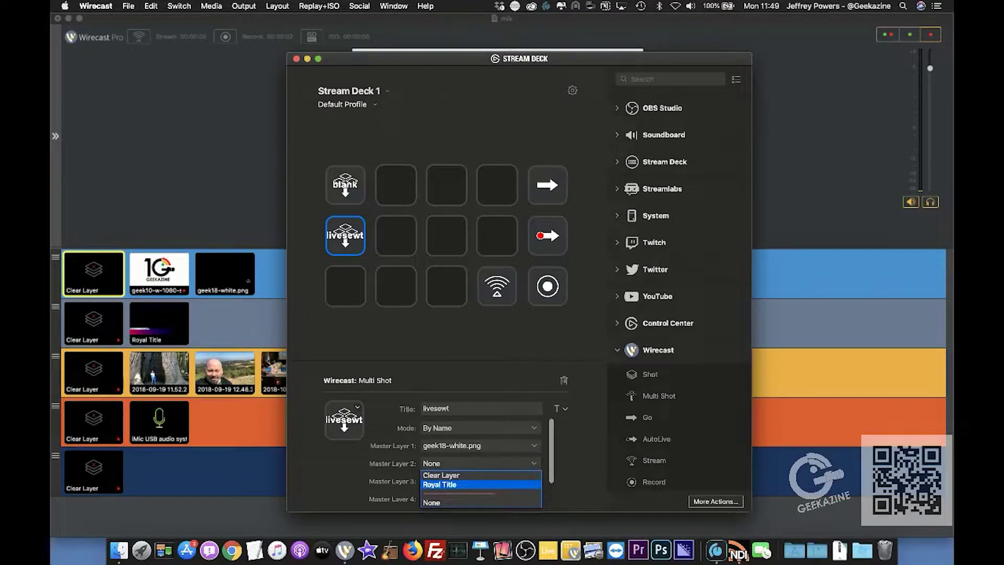
key(Return)
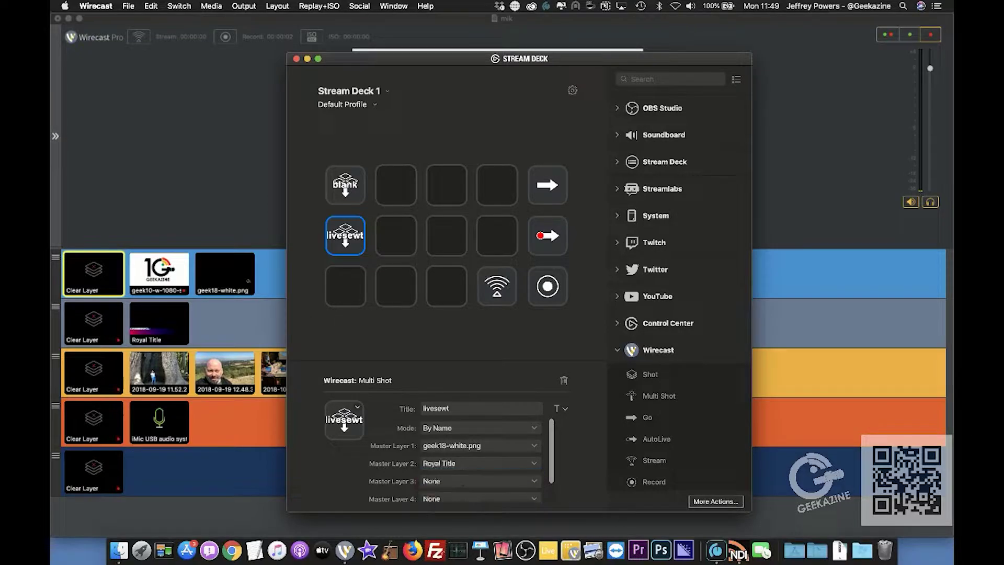
key(space)
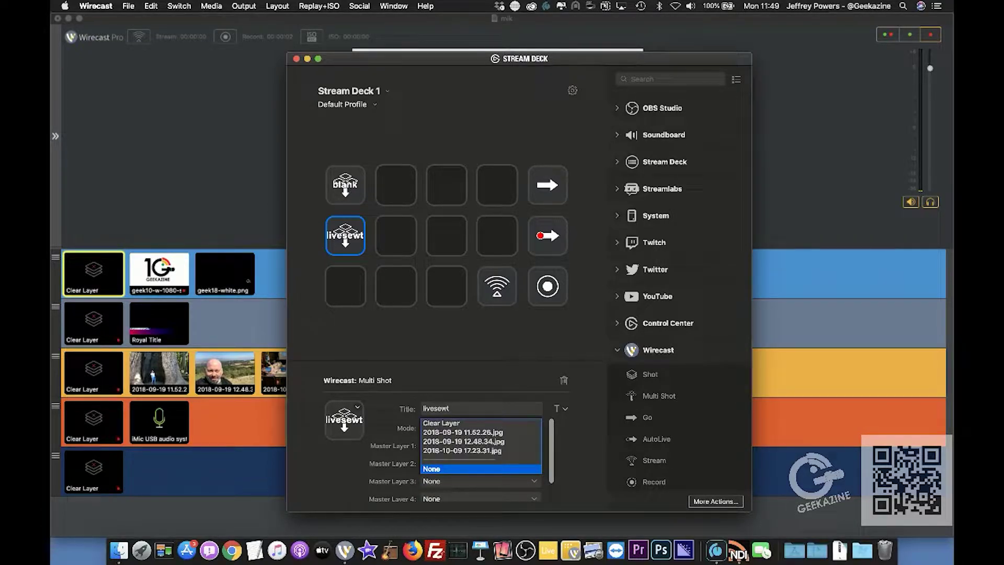
key(Up)
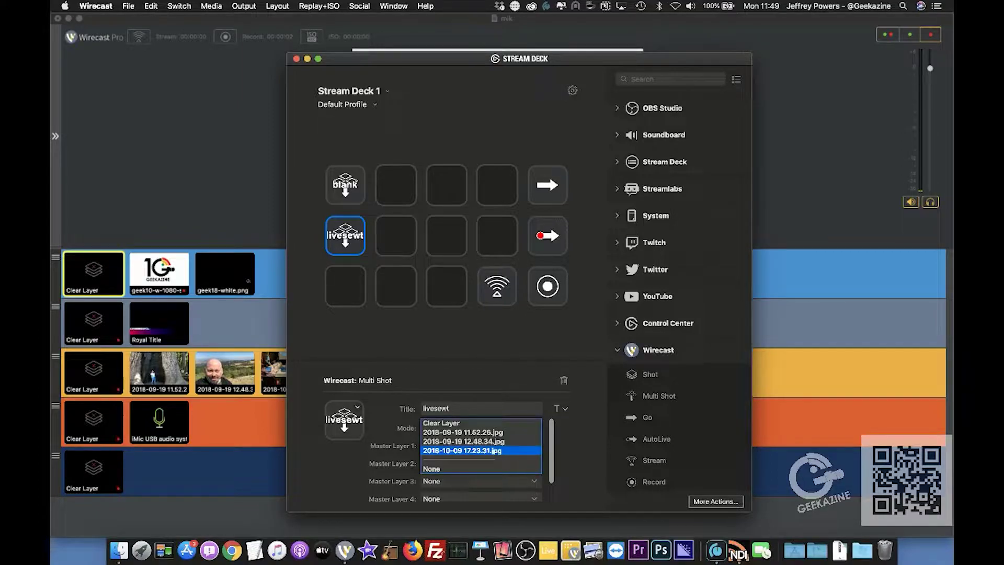
key(Return)
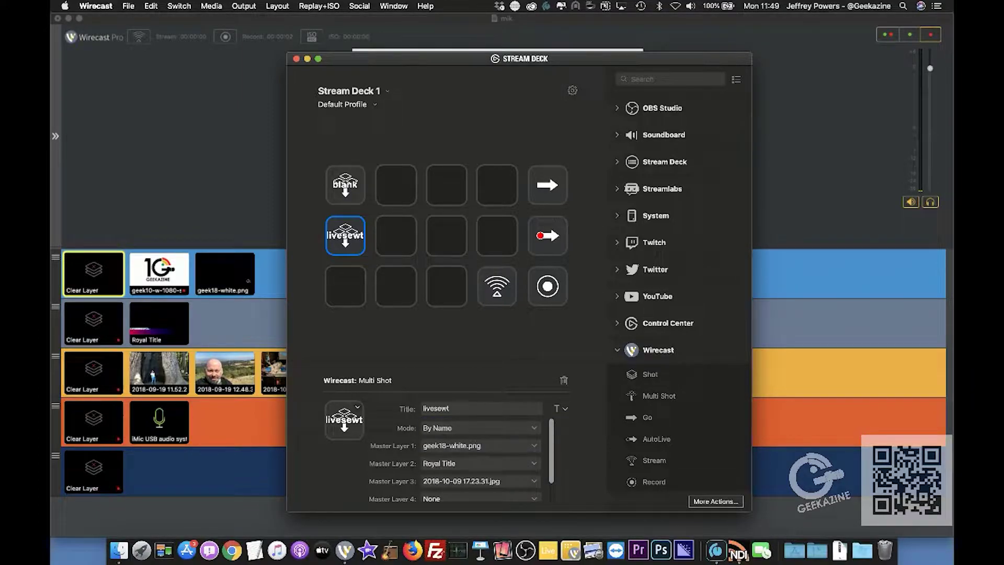
Step: Set the "livesewt" key's Master Layer 4 to Clear Layer and switch to Wirecast
click(480, 499)
key(Up)
key(Up)
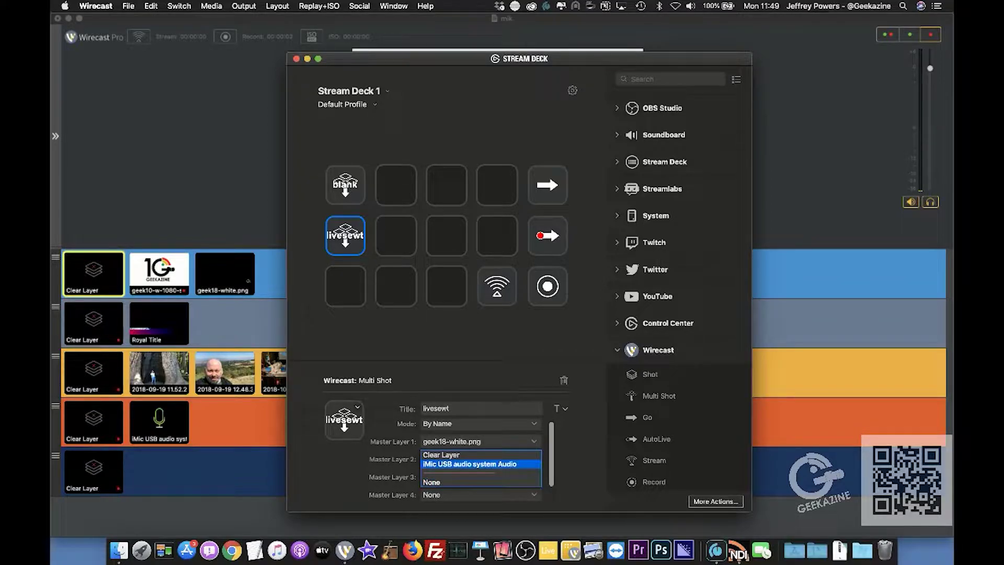
key(Return)
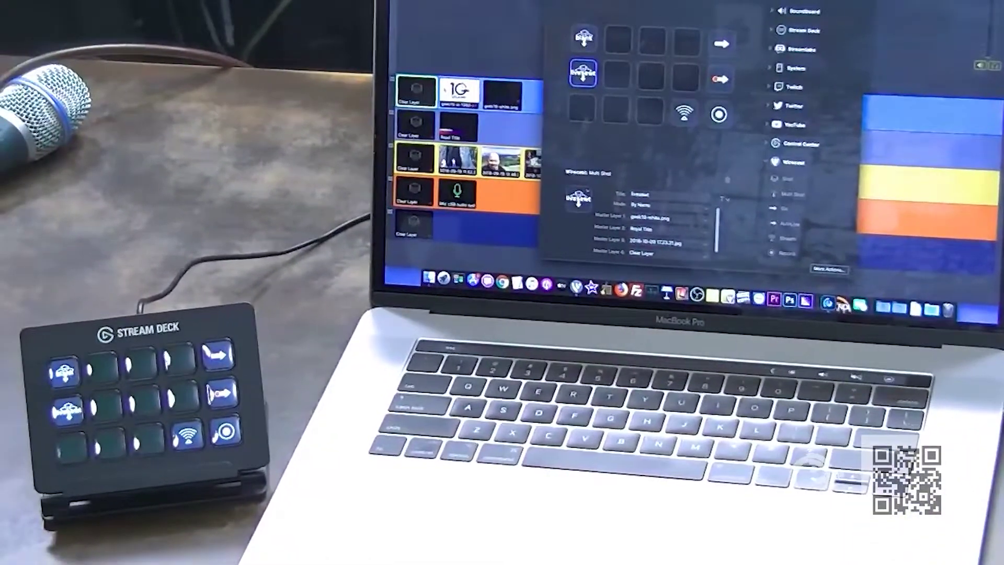
key(super+Tab)
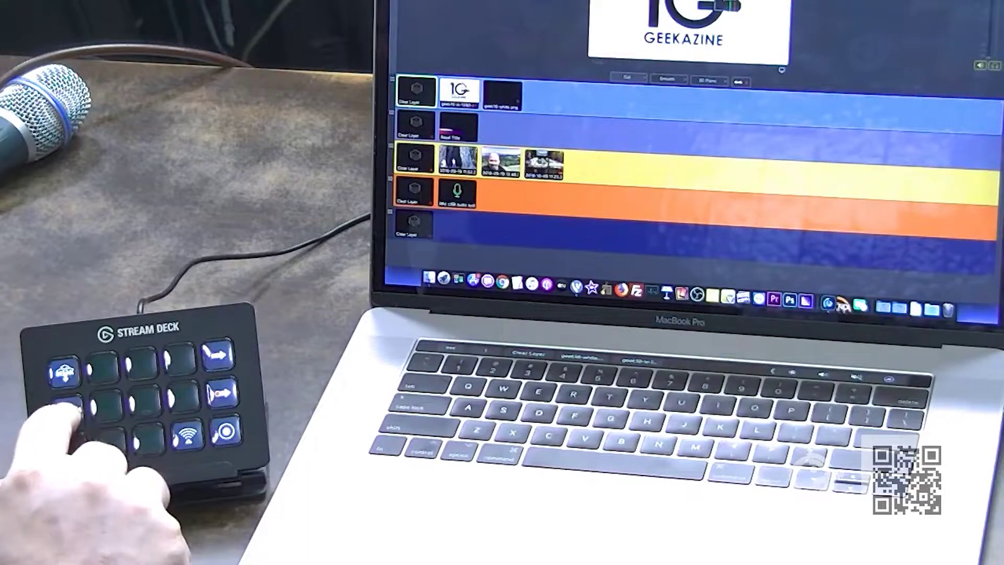
Step: Test the "blank" and "livesewt" Multi Shot keys alternately in Wirecast, ending with the "livesewt" shots live
key(super+g)
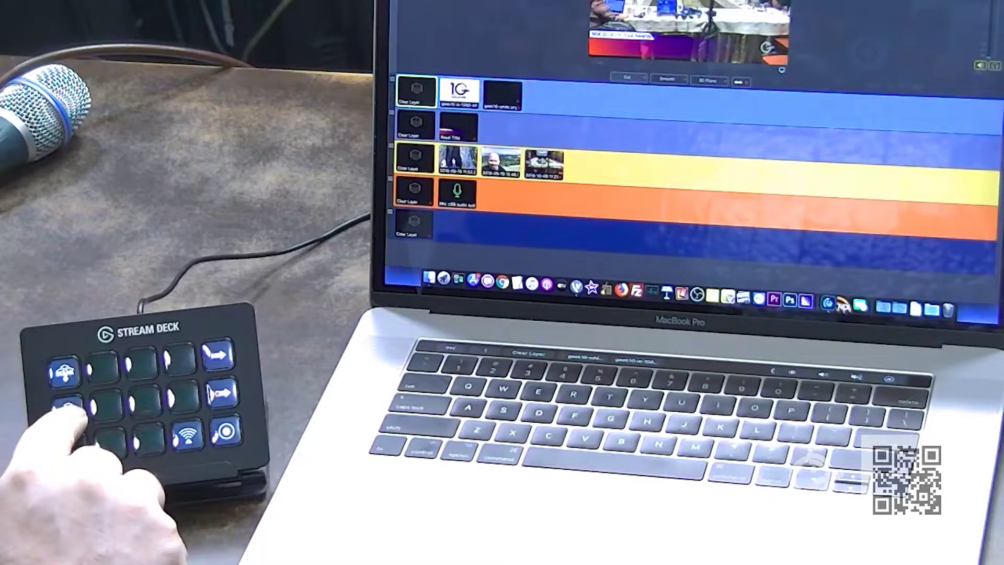
key(super+g)
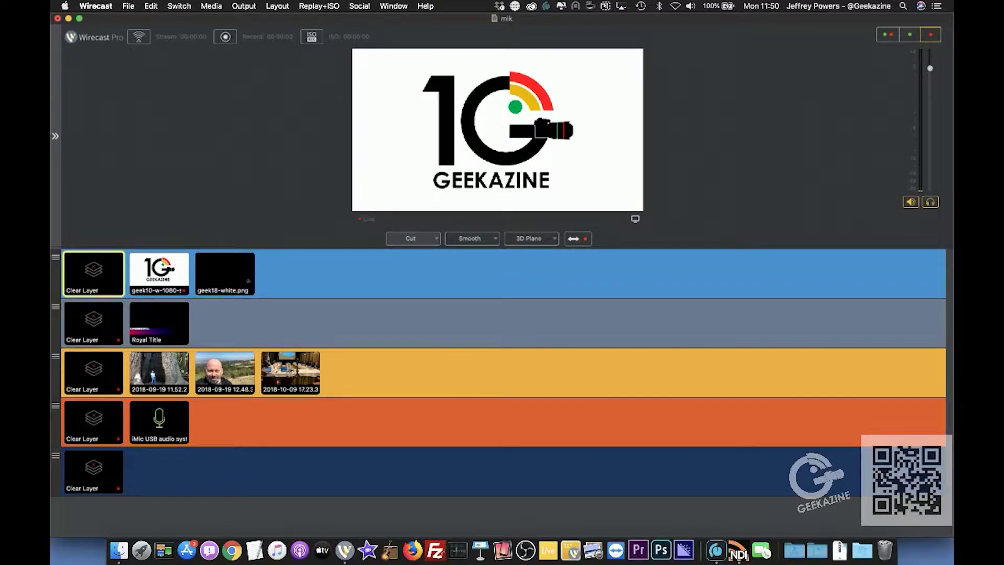
key(super+g)
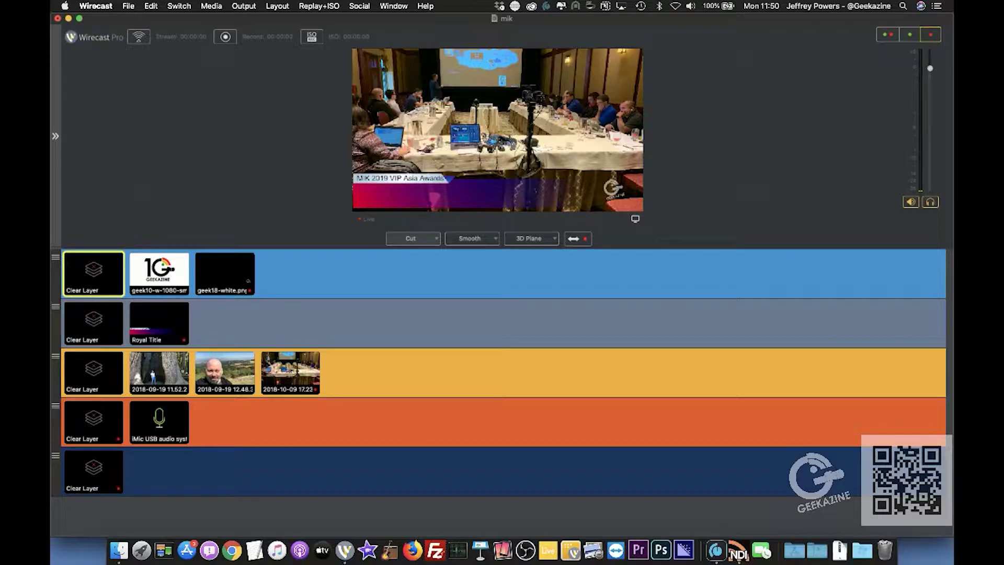
Step: Reopen the Stream Deck configuration and add a Wirecast Shot action to the first row's second key
click(515, 6)
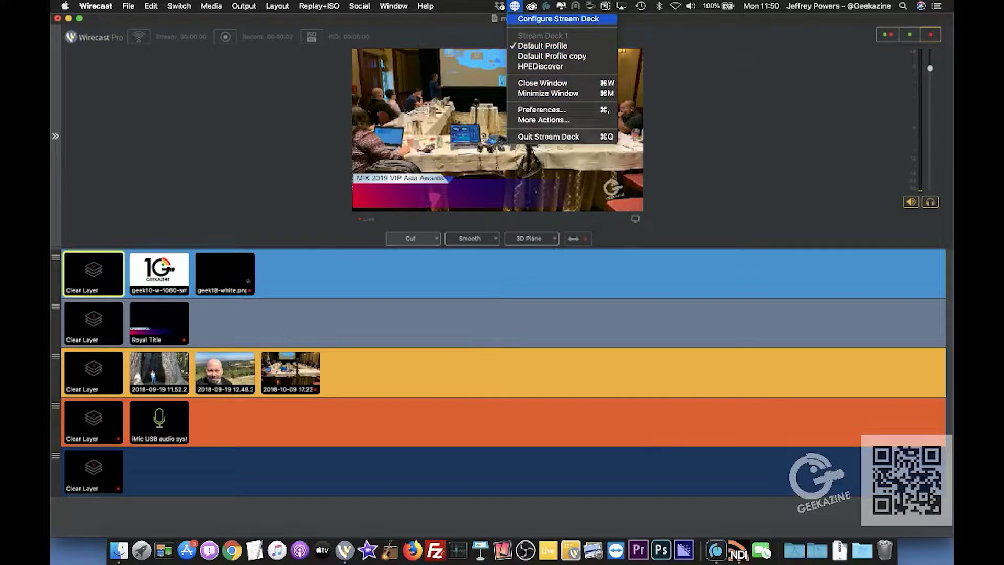
click(557, 19)
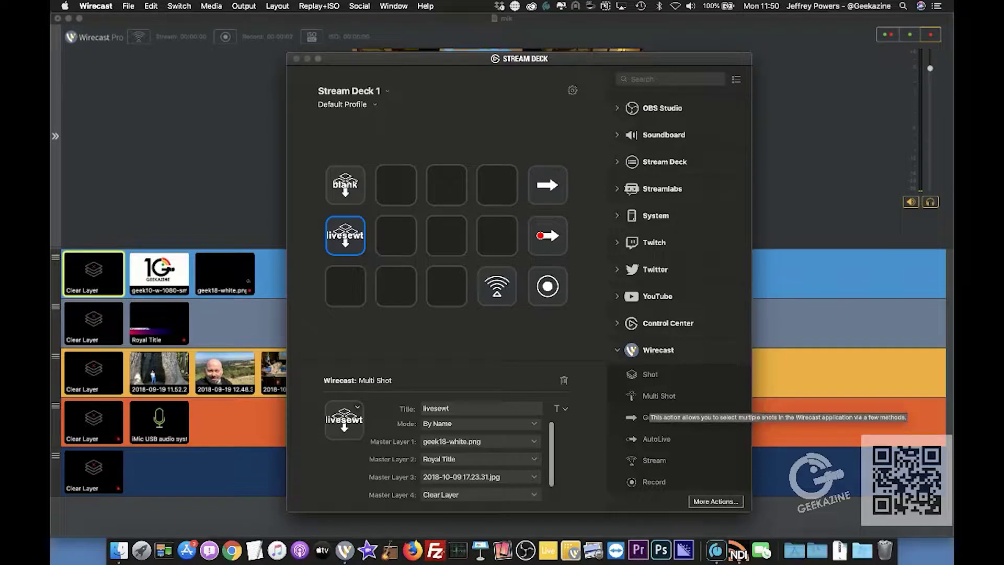
drag(654, 374, 396, 184)
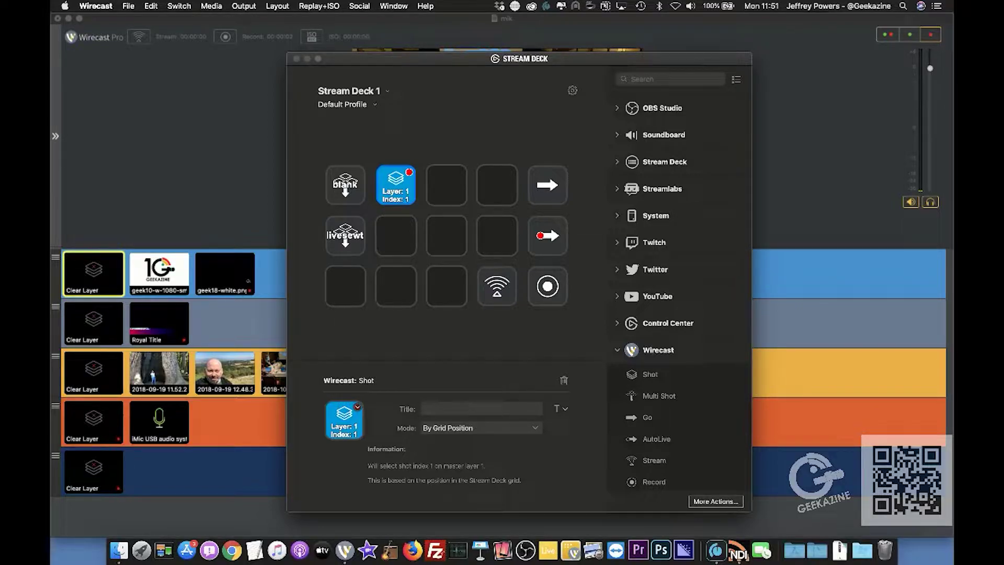
Step: Switch to Wirecast, move the geek10 logo shot behind geek18-white.png on the first layer, and save the document
key(super+Tab)
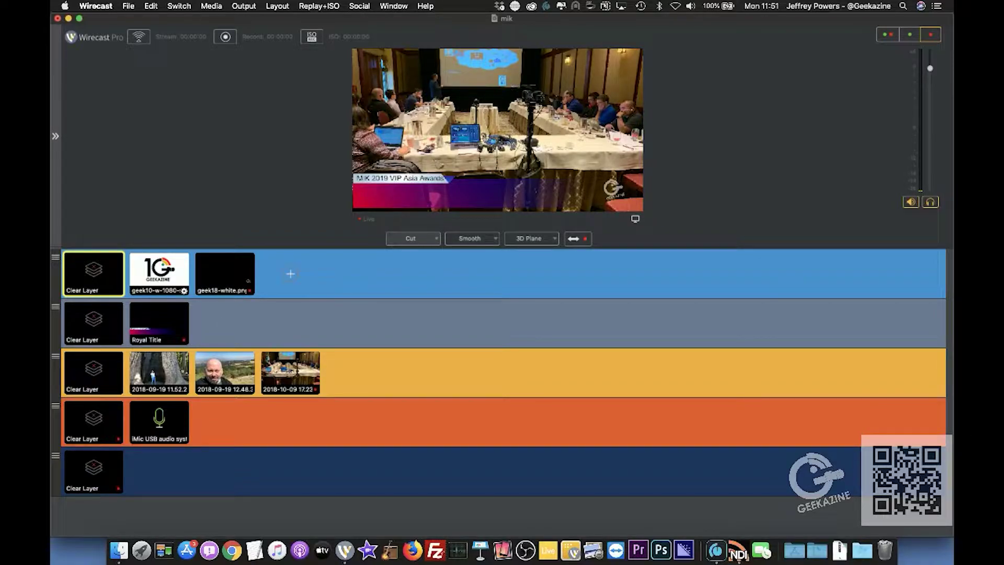
drag(159, 272, 230, 272)
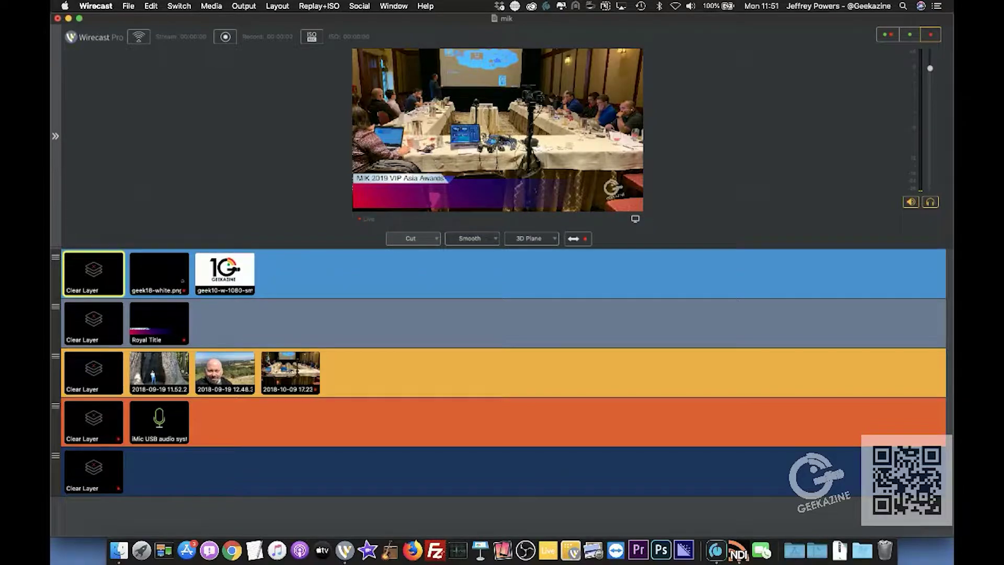
key(super+s)
Step: Move the Shot key to the first row's third key in the Stream Deck configuration and test it in Wirecast
click(515, 6)
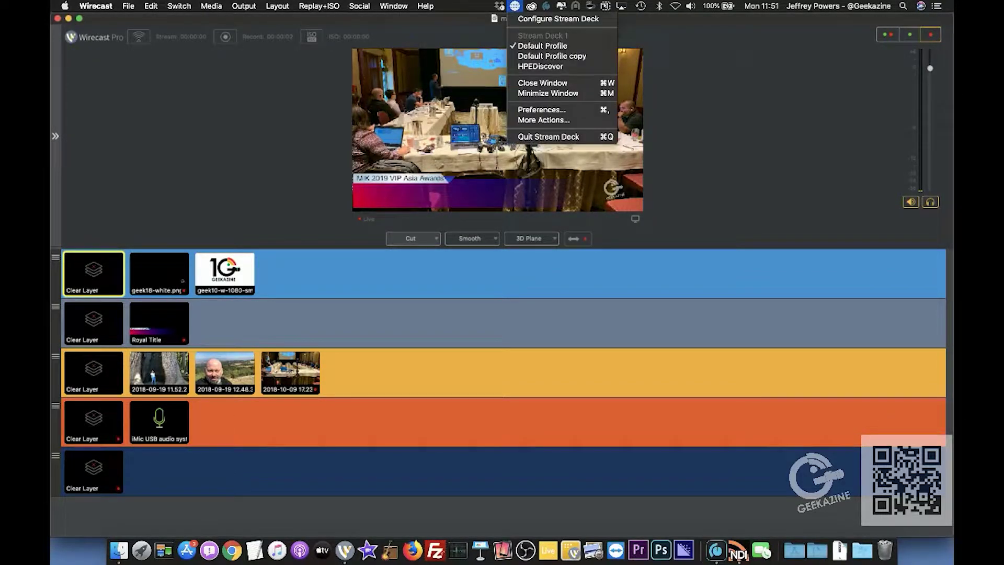
click(540, 18)
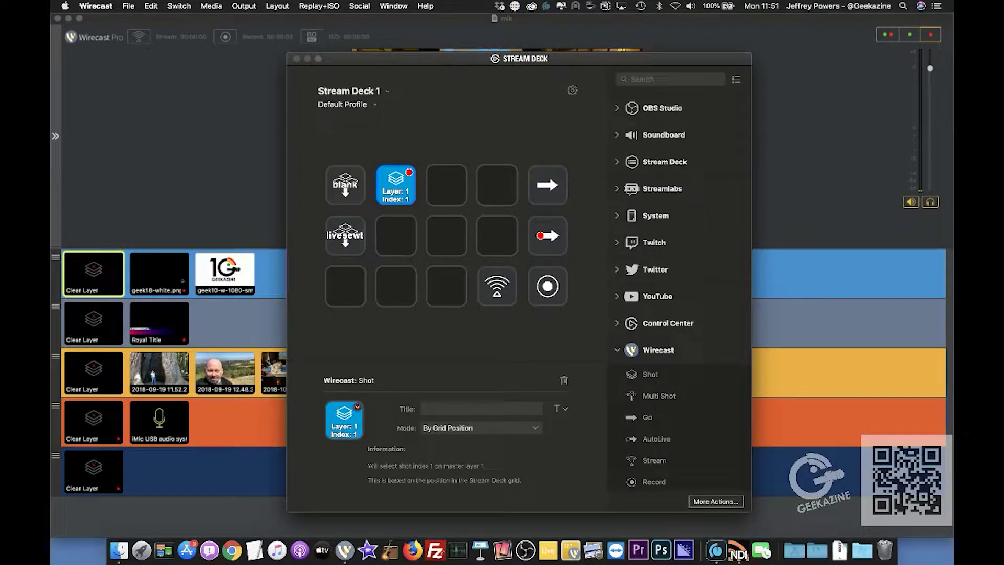
drag(396, 185, 446, 185)
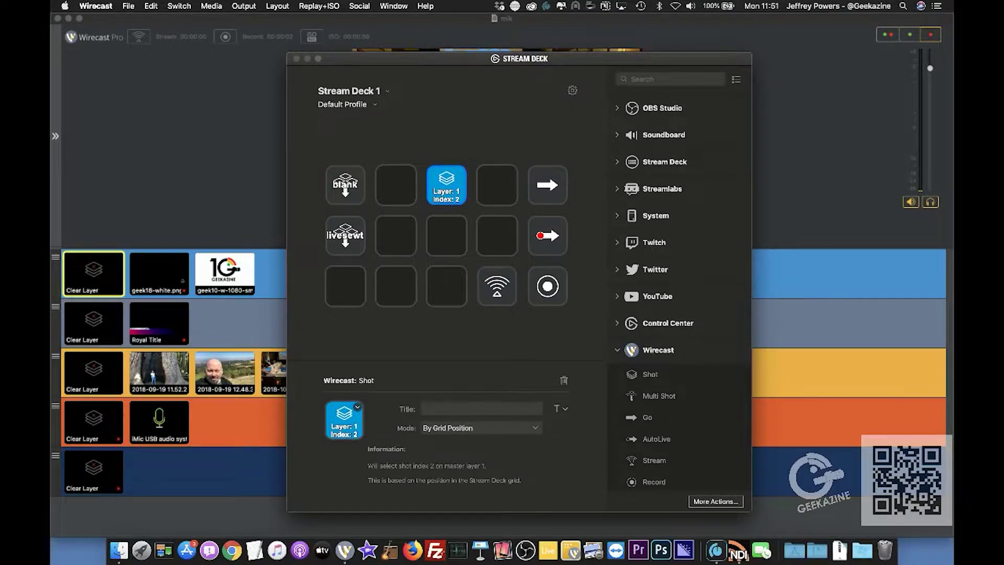
key(super+Tab)
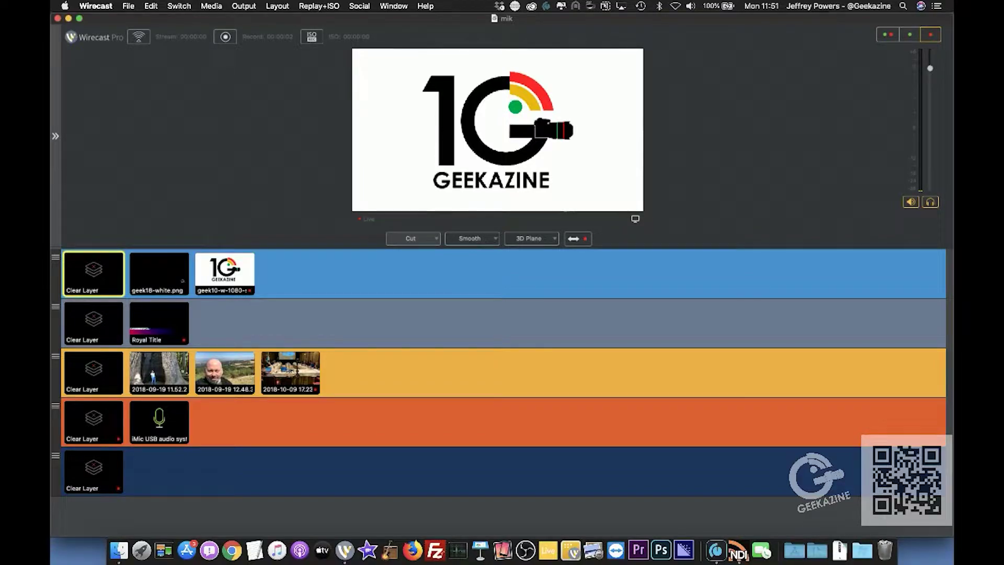
Step: Reopen the Stream Deck configuration and move the Shot key back to the first row's second key
click(515, 6)
click(555, 19)
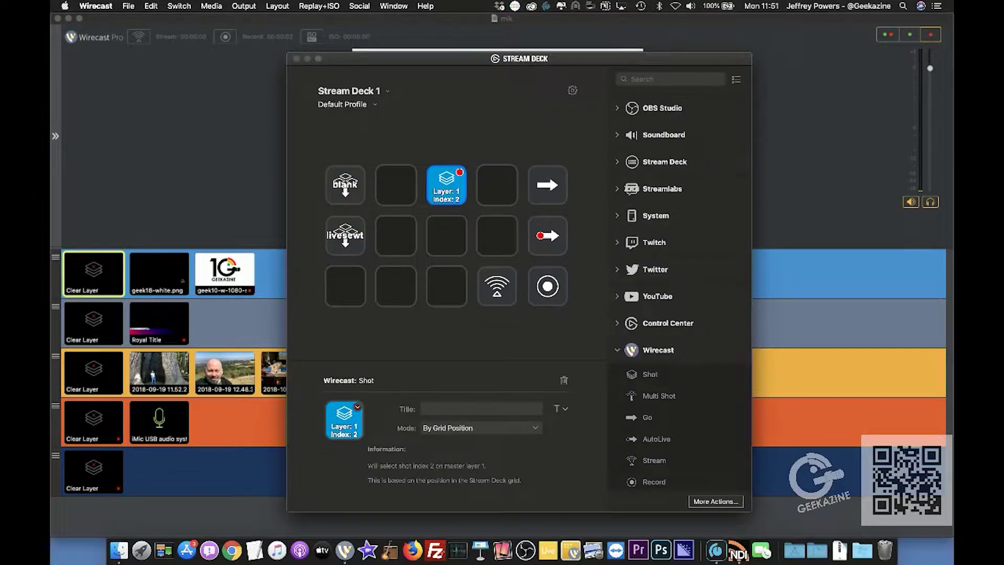
drag(446, 185, 410, 183)
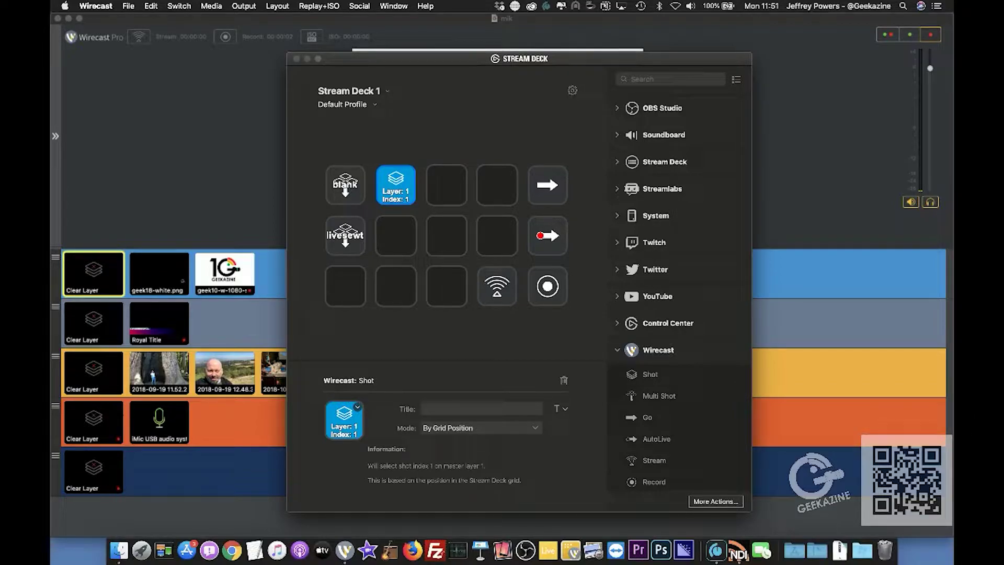
Step: Set the second key's Shot mode to By Name and its Shot Name to 2018-10-09 17.23.31.jpg
click(481, 428)
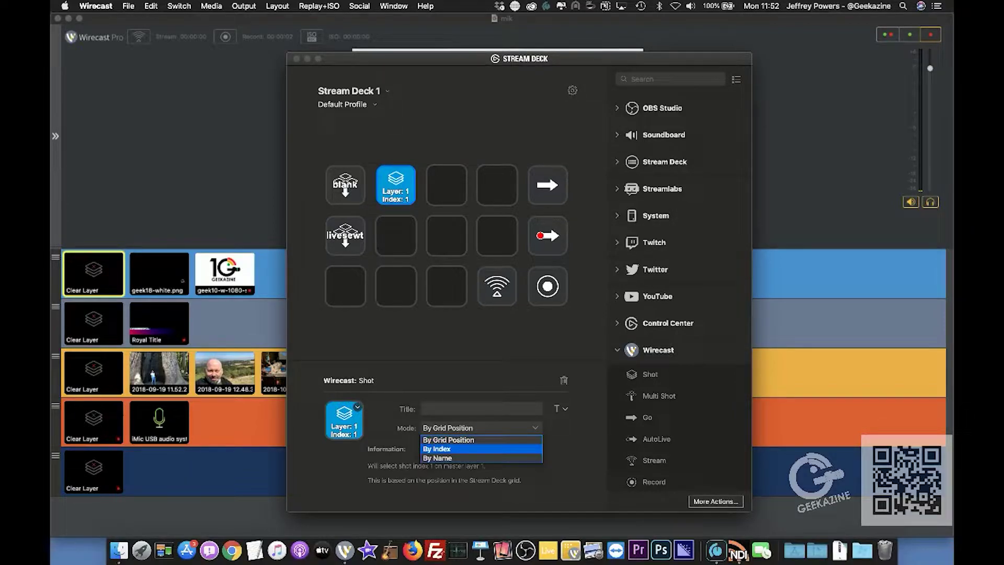
key(Down)
key(Return)
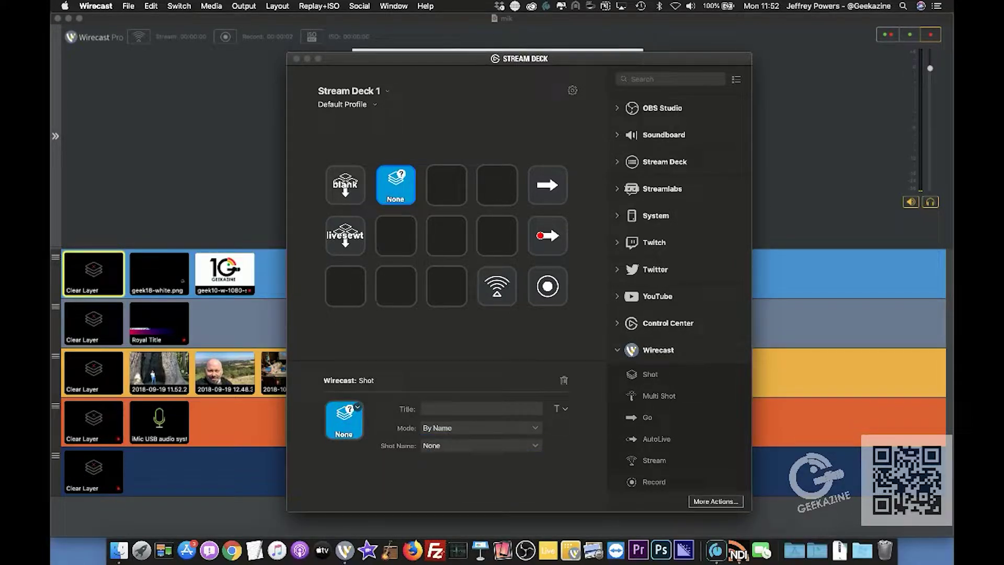
click(482, 445)
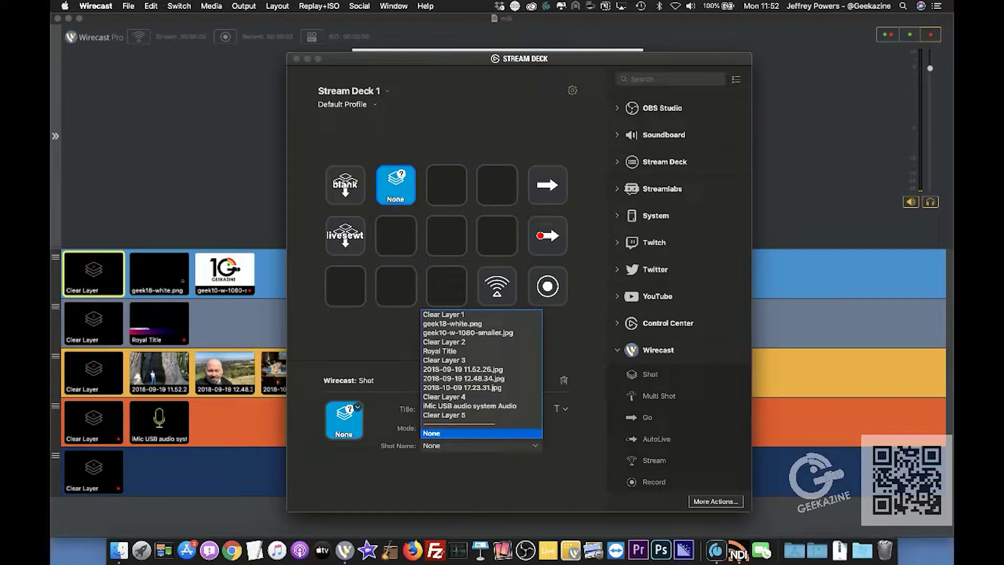
key(Up)
key(Up)
key(Up)
key(Up)
key(Return)
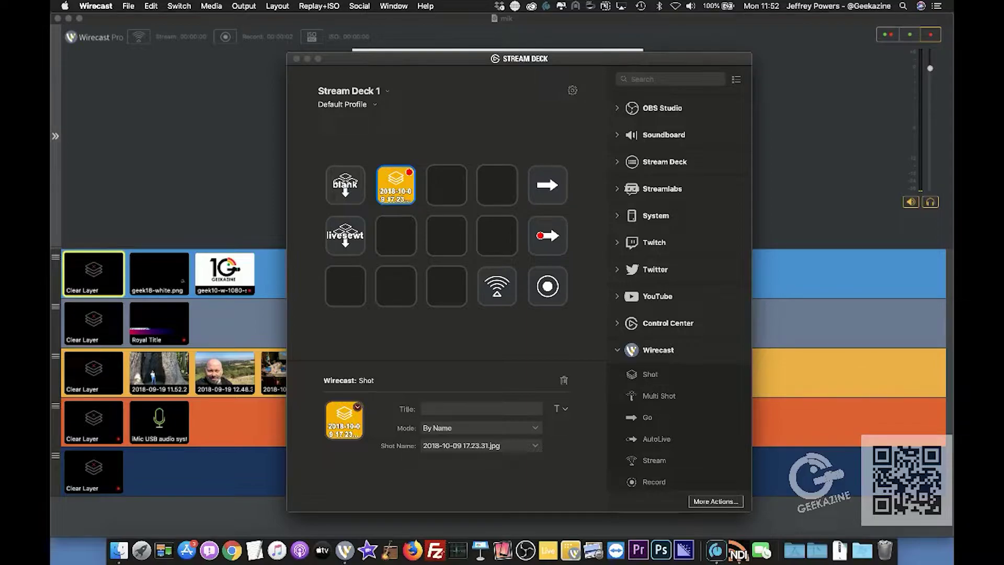
Step: Add Shot actions to the first row's third and fourth keys, and set the third to By Index with Master Layer 3
drag(649, 377, 447, 190)
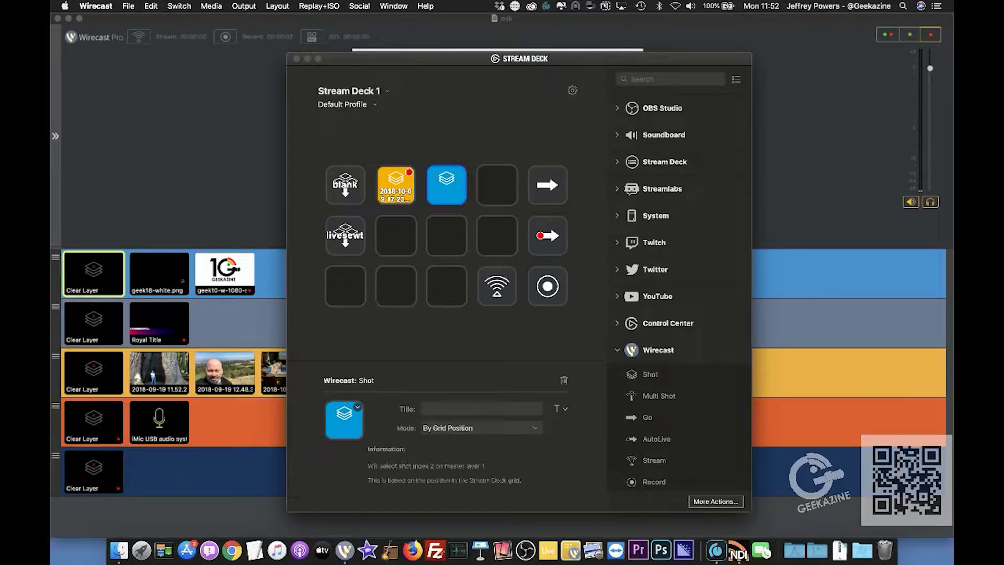
drag(650, 374, 497, 186)
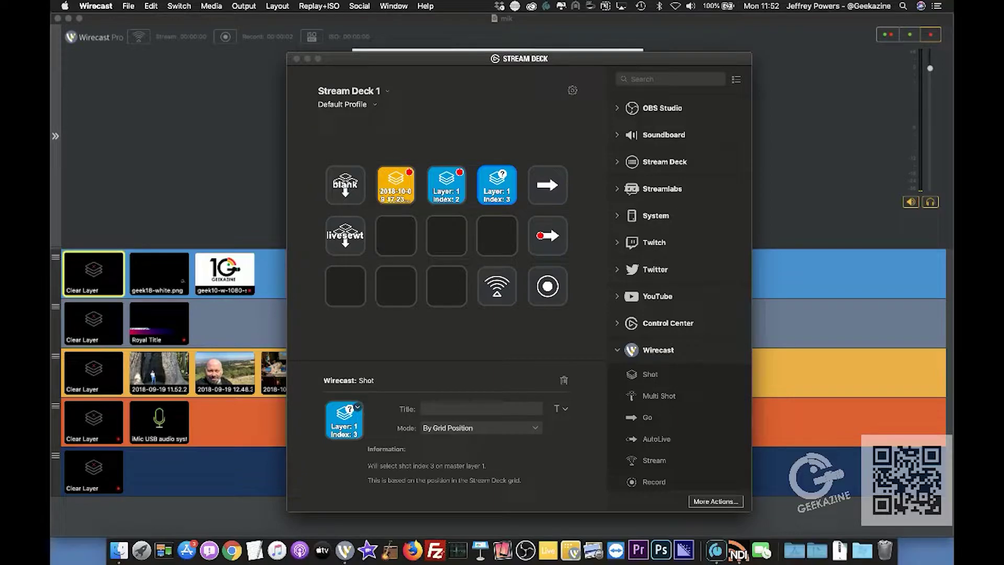
click(446, 185)
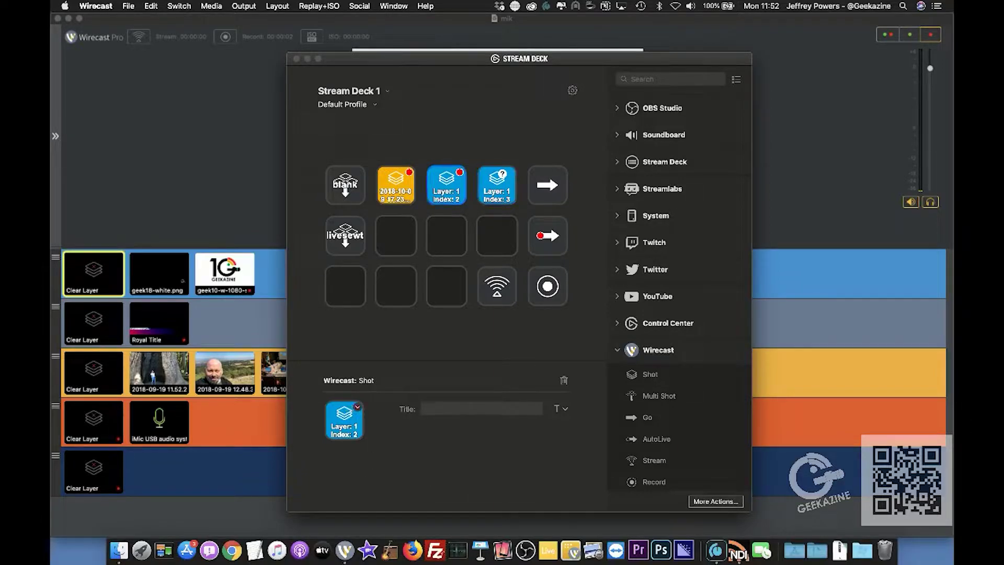
click(482, 428)
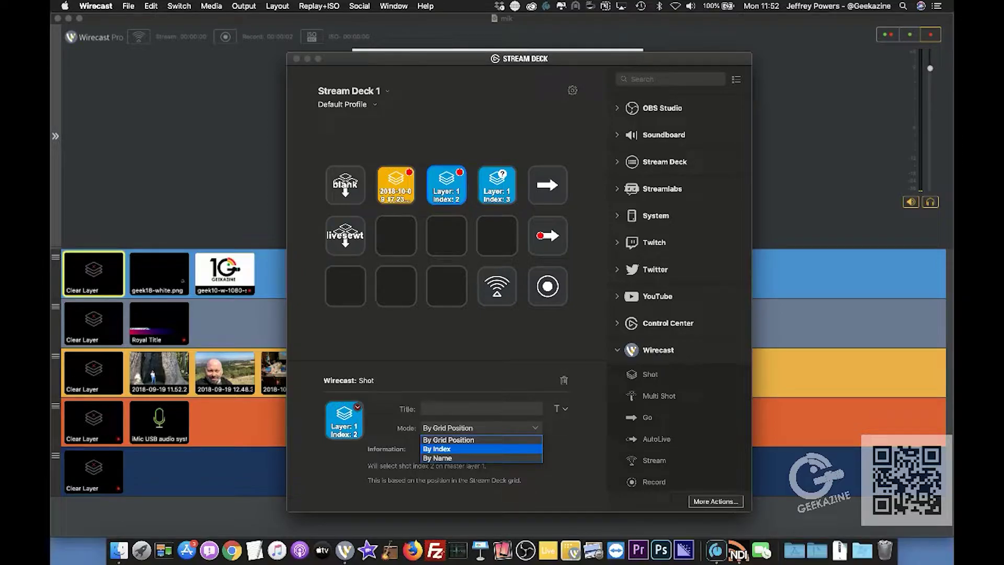
click(437, 449)
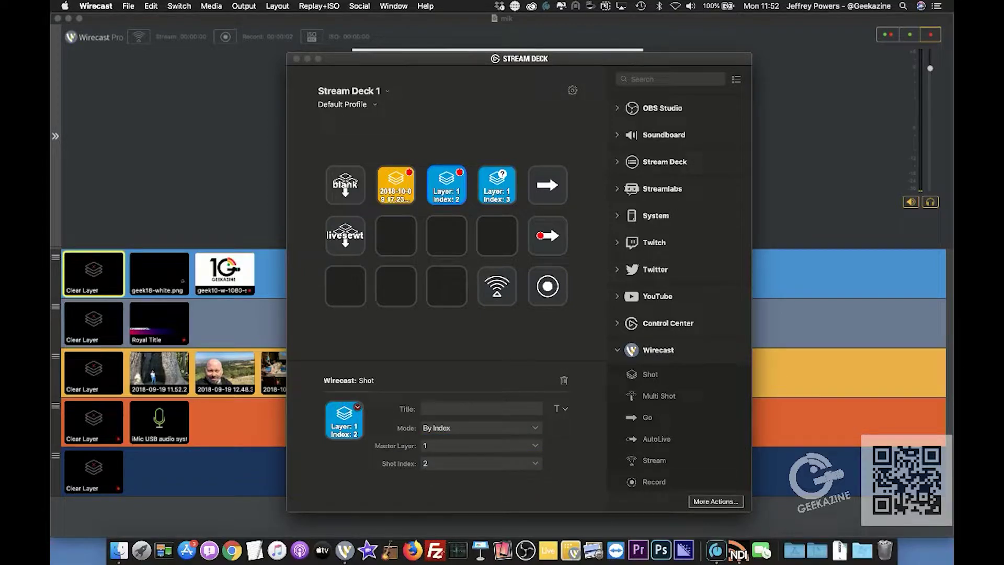
click(481, 445)
click(482, 476)
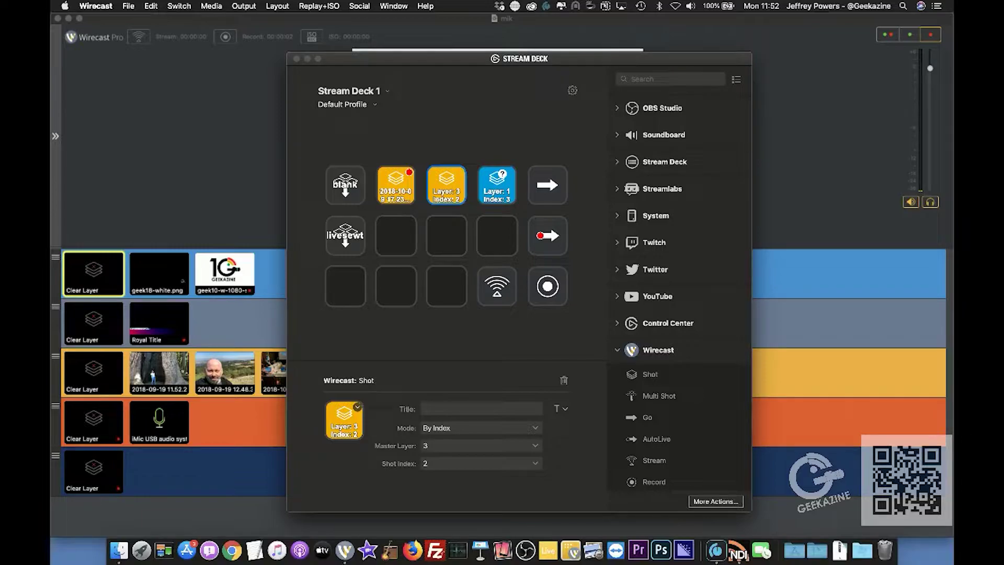
Step: Switch to Wirecast and put geek18-white.png and the 2018-09-19 12.48.34.jpg shot live
key(super+Tab)
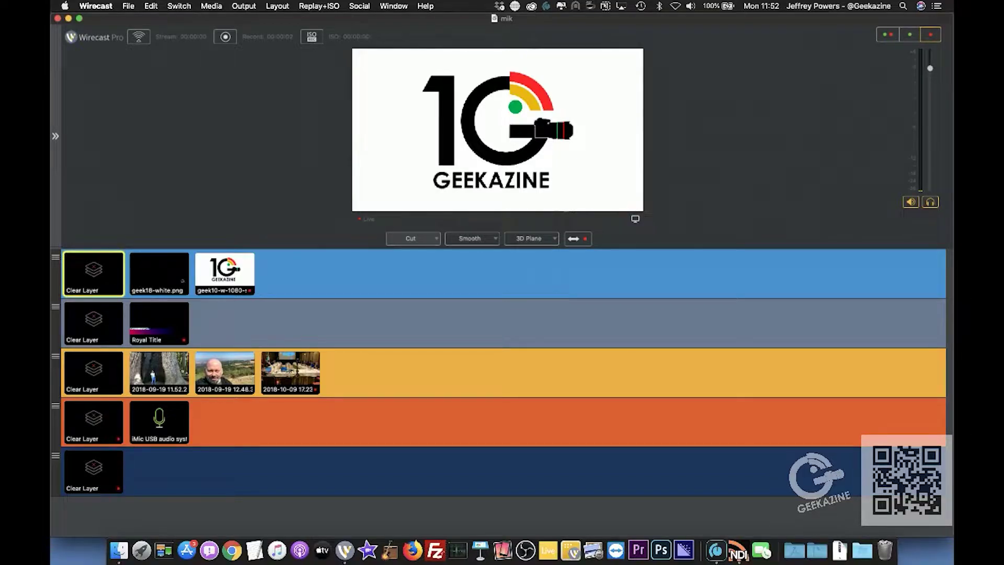
click(182, 289)
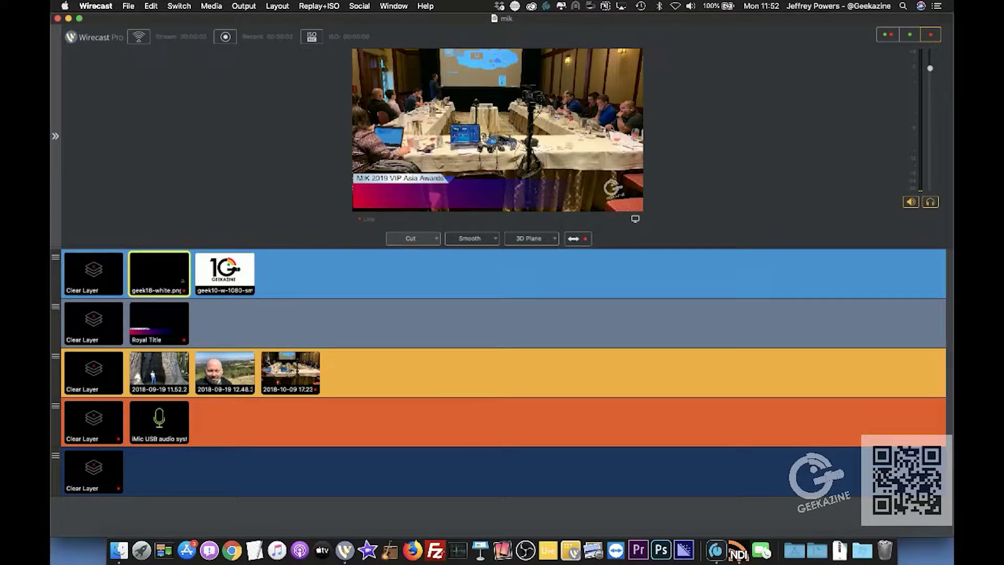
click(224, 372)
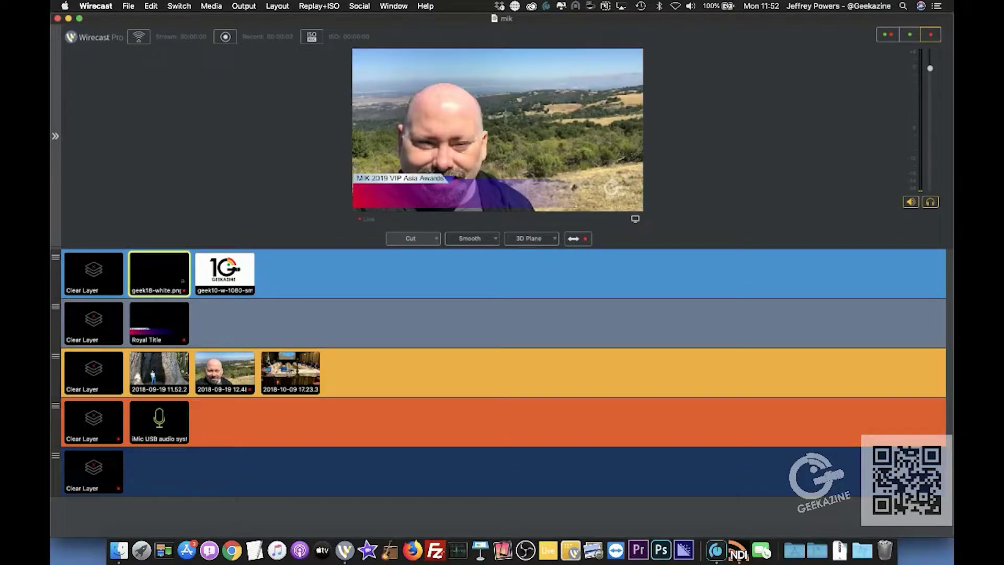
Step: Reopen the Stream Deck configuration and set the first row's fourth key to By Index with Shot Index 3
click(515, 6)
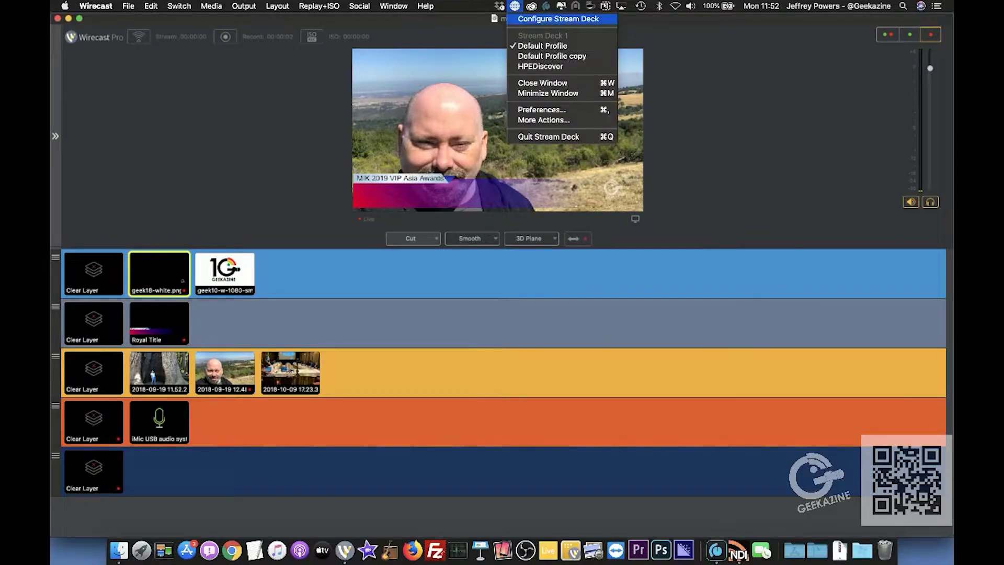
click(558, 19)
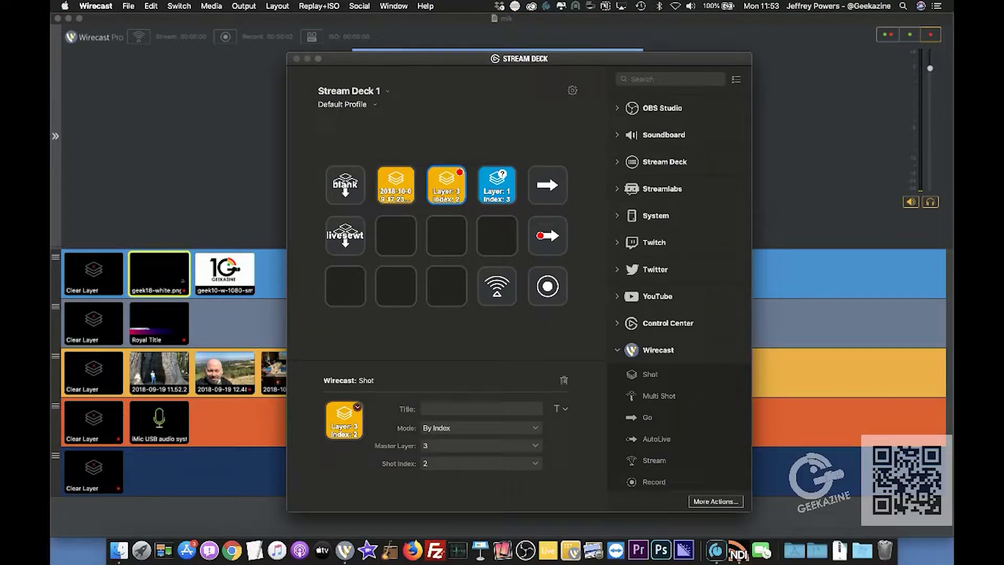
click(496, 185)
click(481, 428)
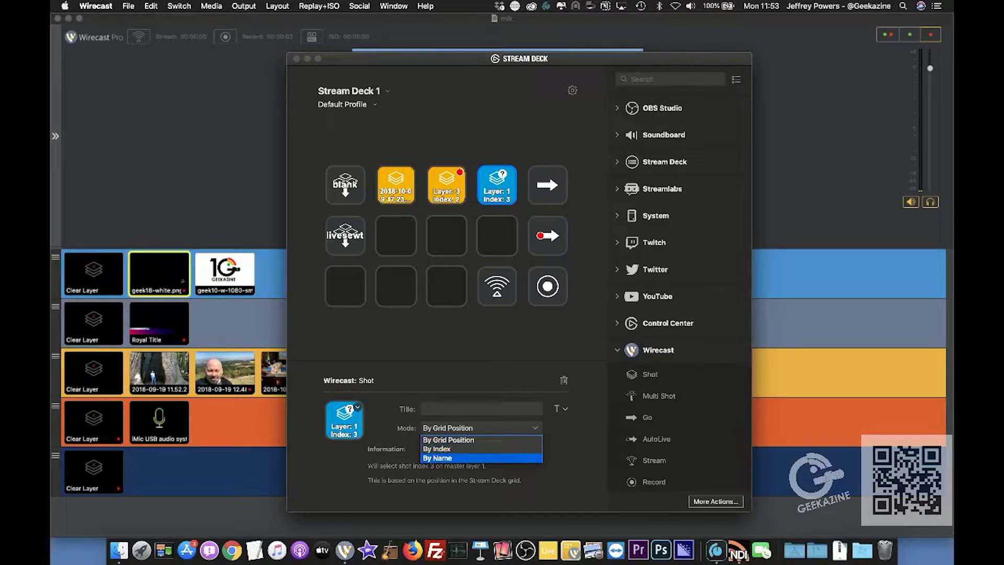
click(481, 449)
click(481, 463)
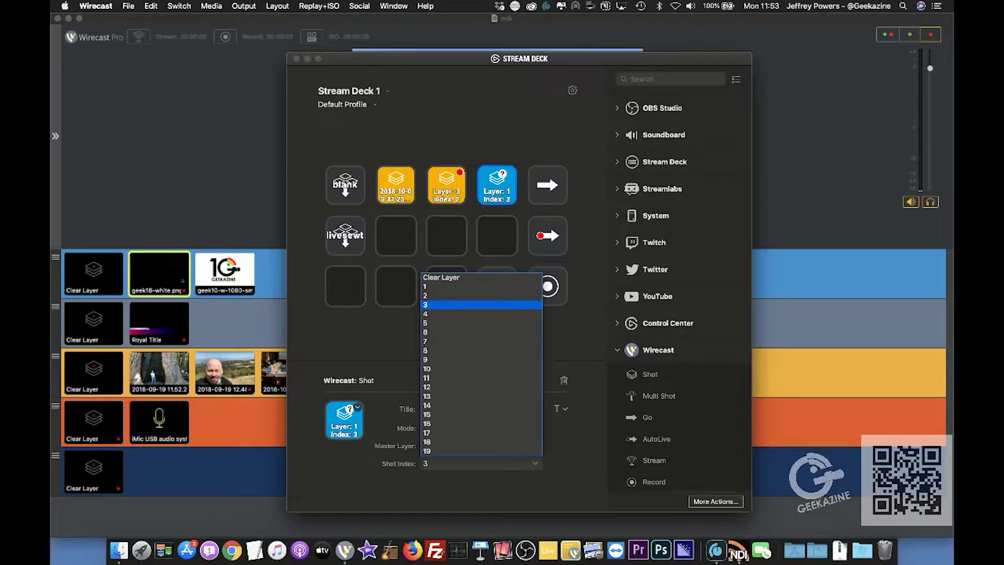
key(Return)
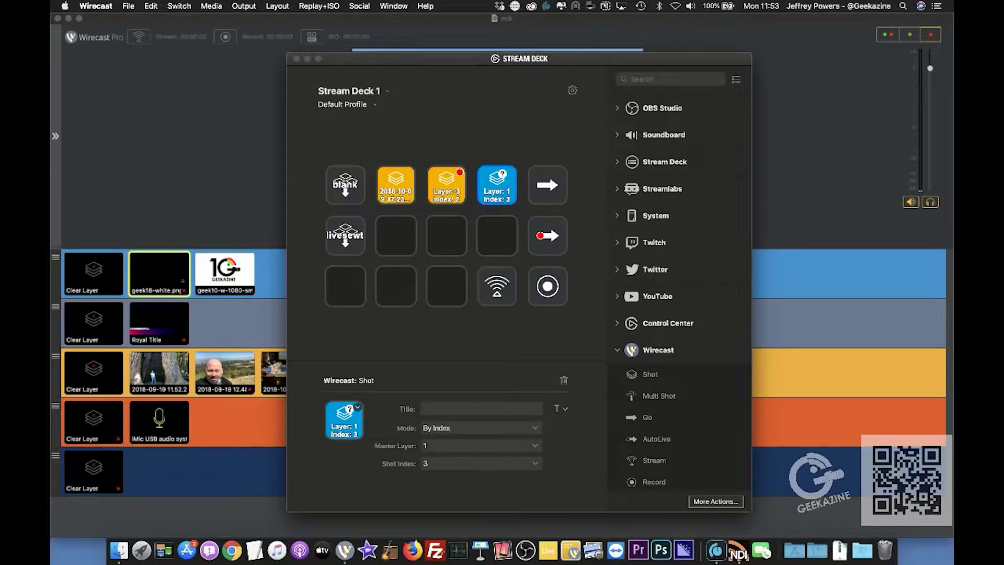
Step: Check the third layer's shots in Wirecast and return to the Stream Deck configuration
key(super+Tab)
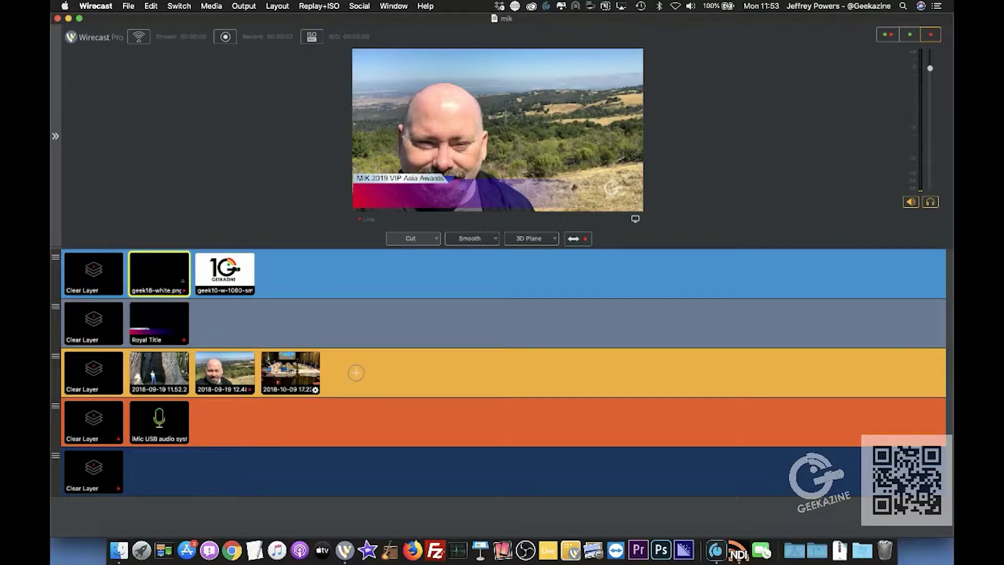
click(515, 5)
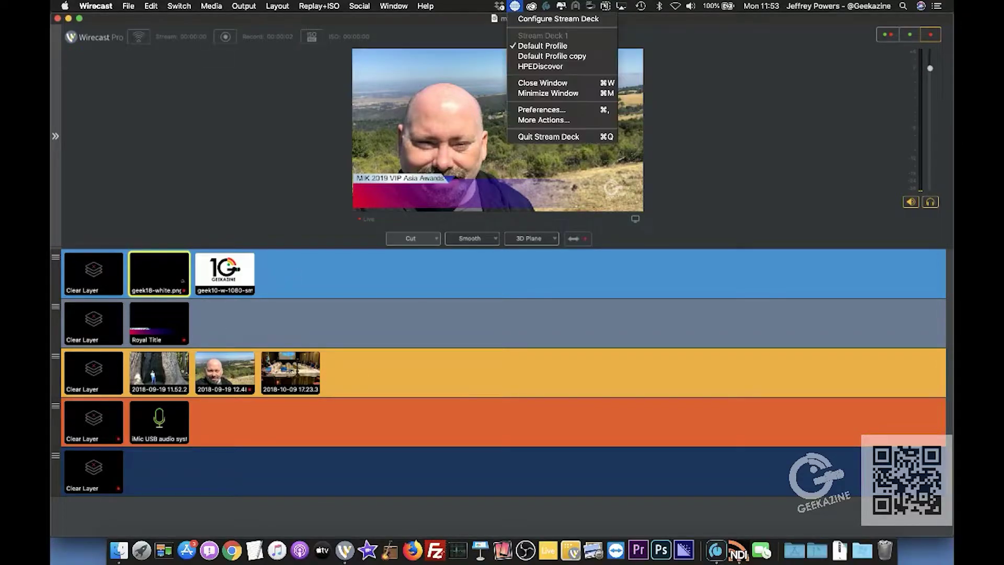
click(562, 19)
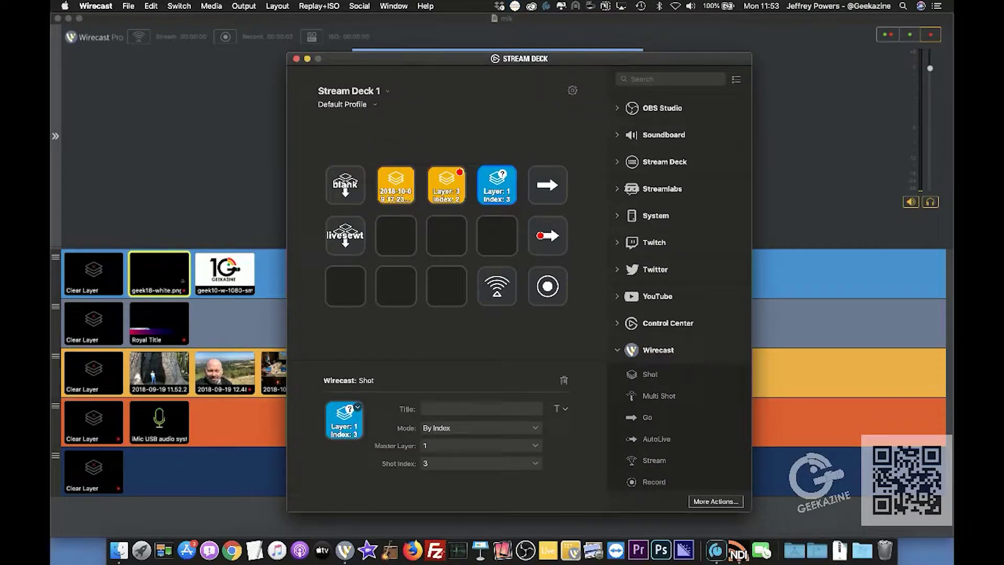
Step: Set the Master Layer of the first row's fourth key to 3 and return to Wirecast
click(481, 446)
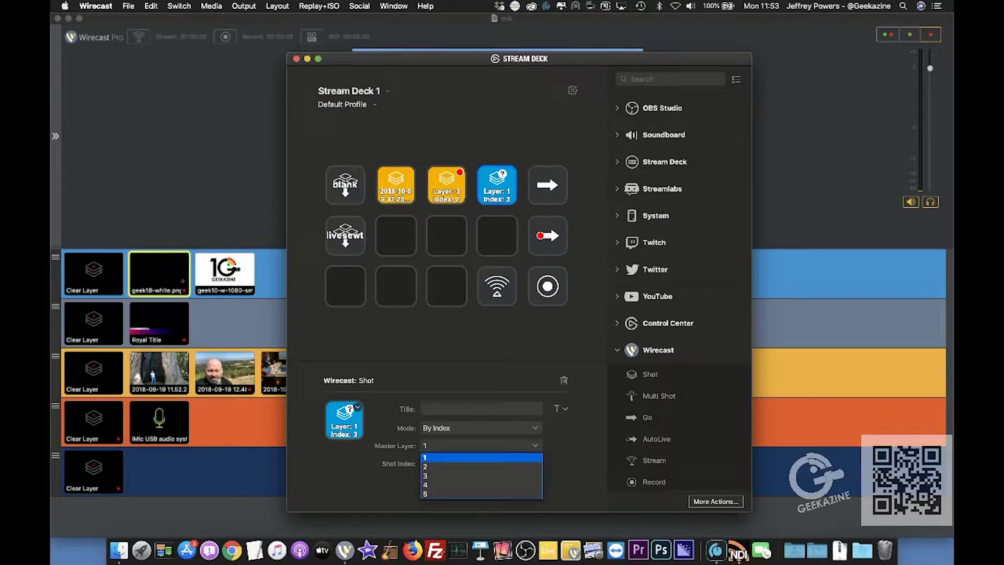
click(481, 477)
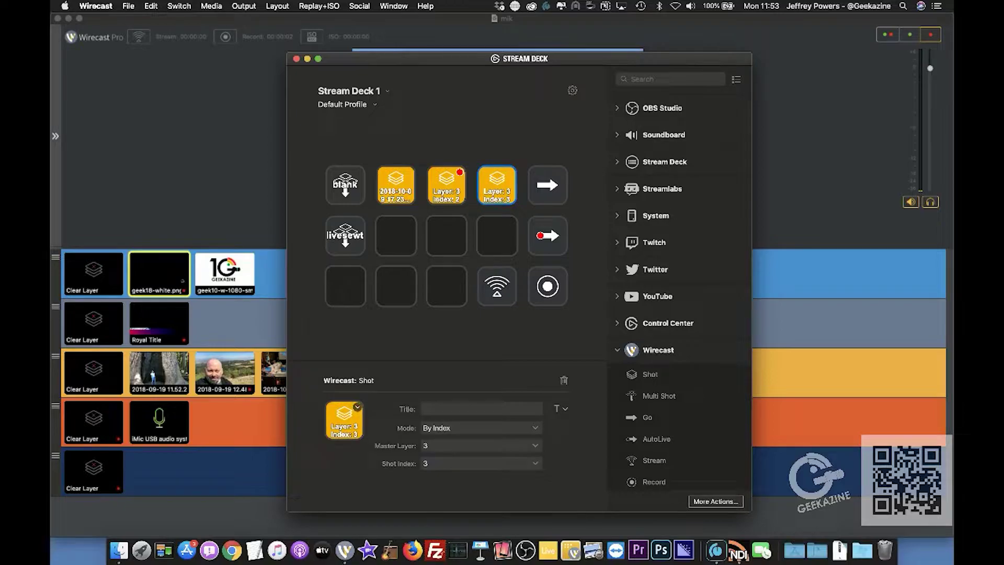
key(super+w)
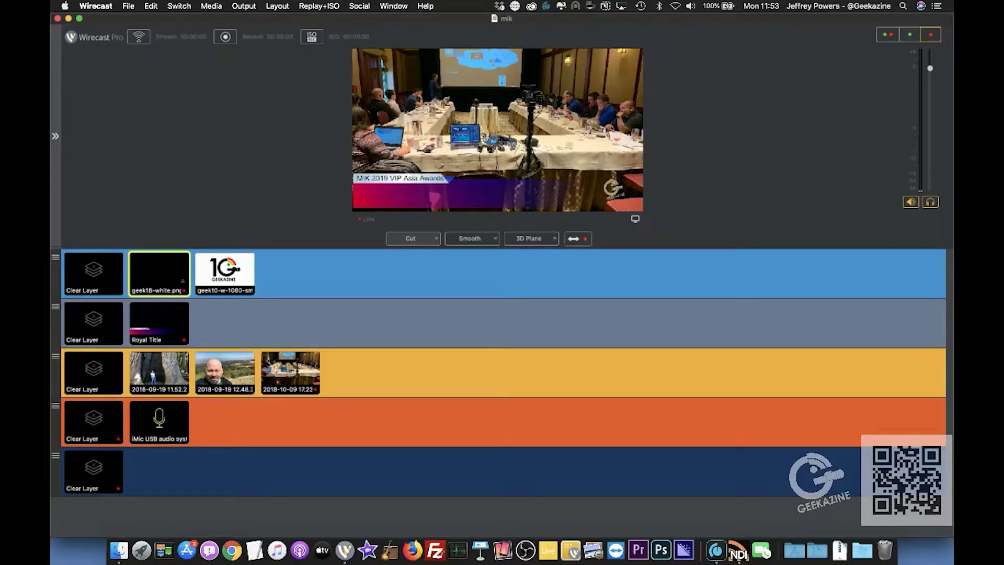
Step: Reopen the Stream Deck configuration, set the first row's second key to shot 2018-09-19 11.52.26.jpg, and return to Wirecast
click(515, 6)
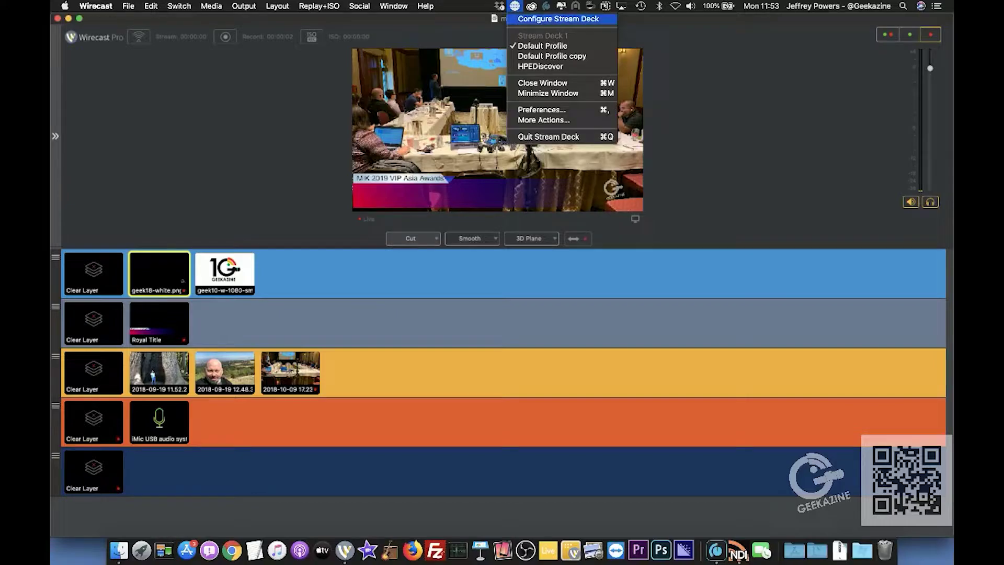
click(558, 18)
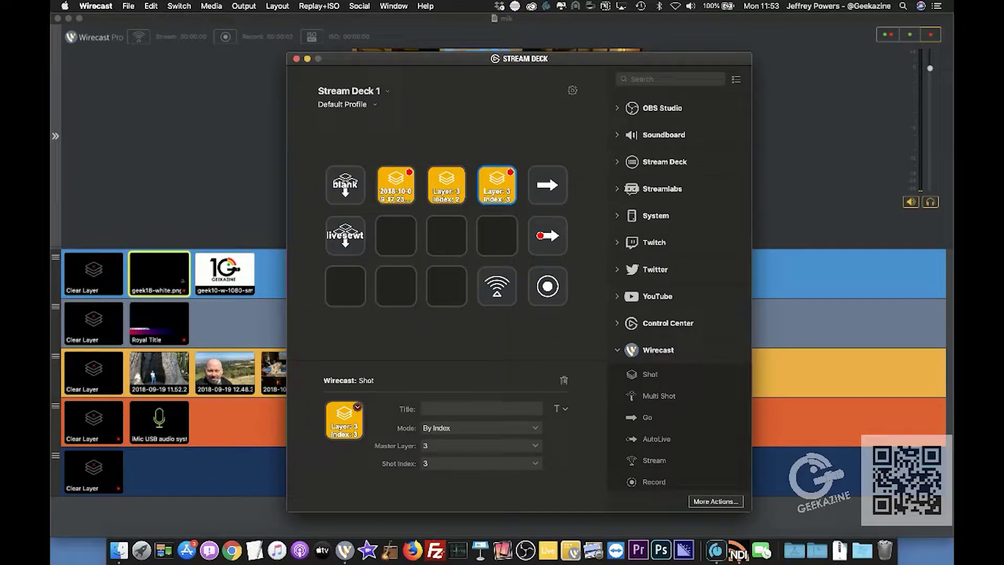
click(396, 185)
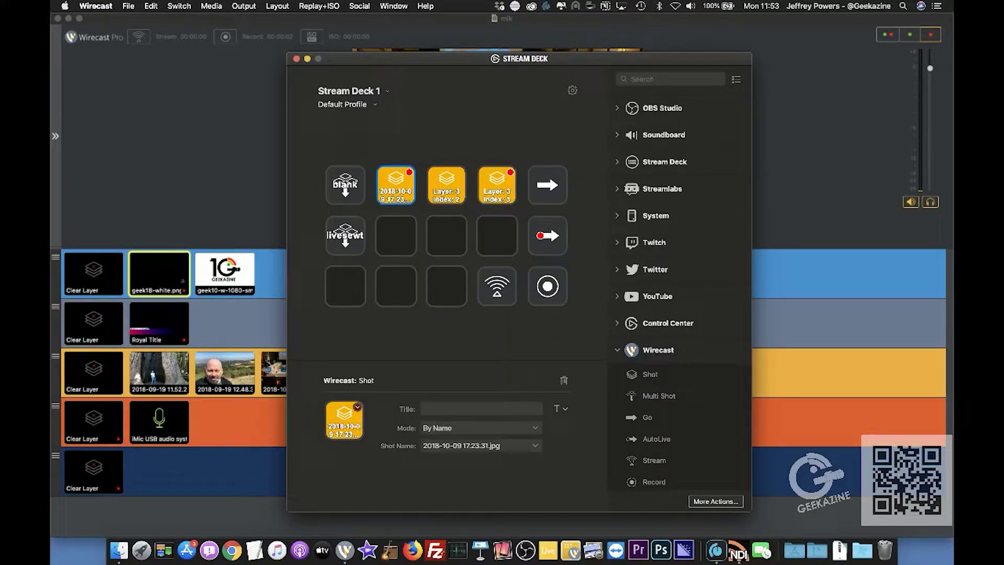
click(482, 445)
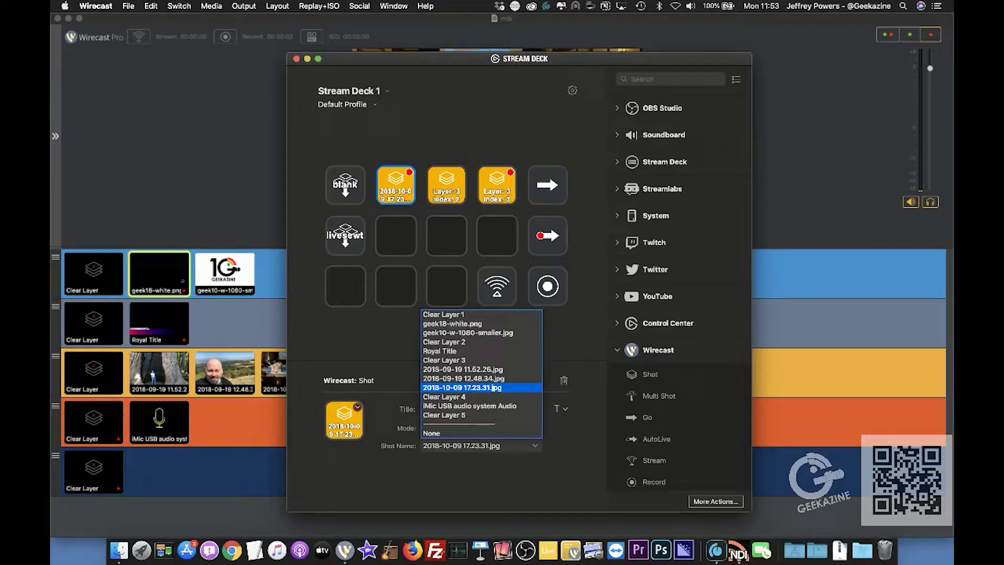
click(463, 369)
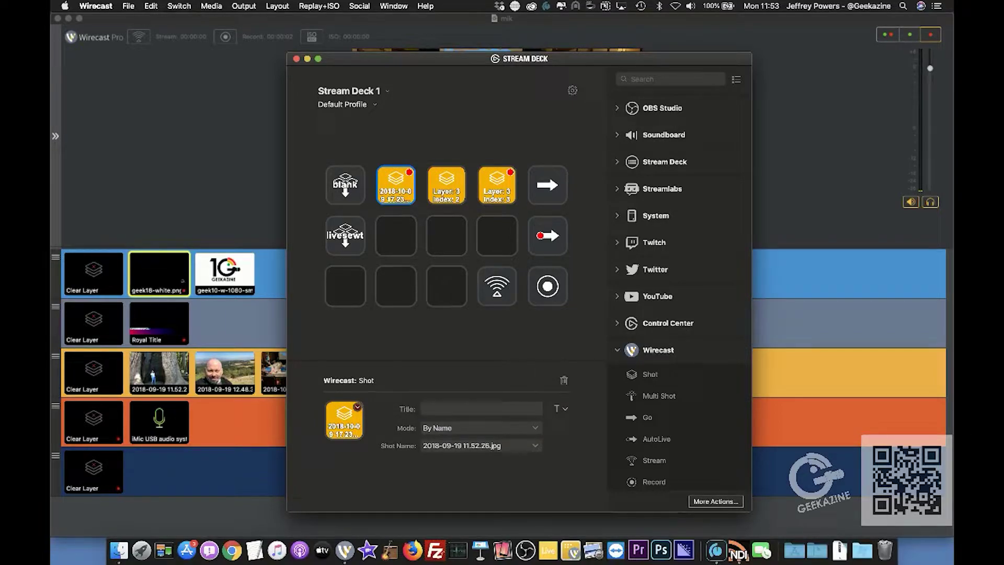
key(super+w)
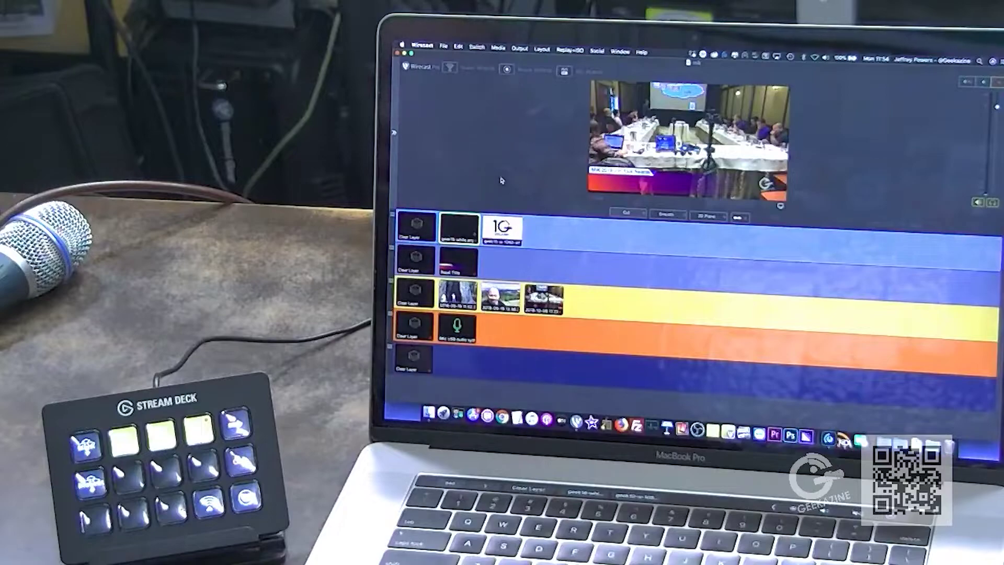
key(1)
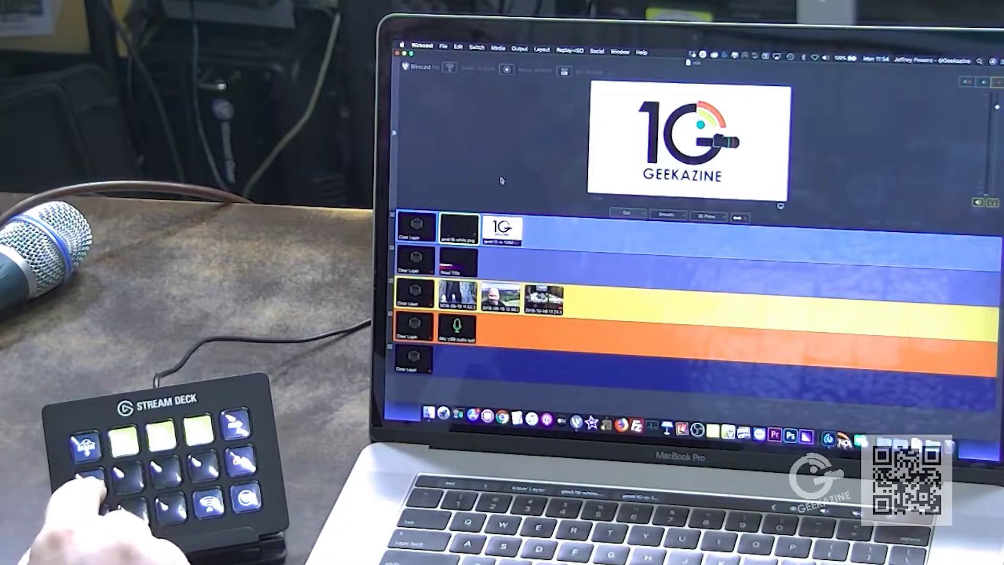
key(2)
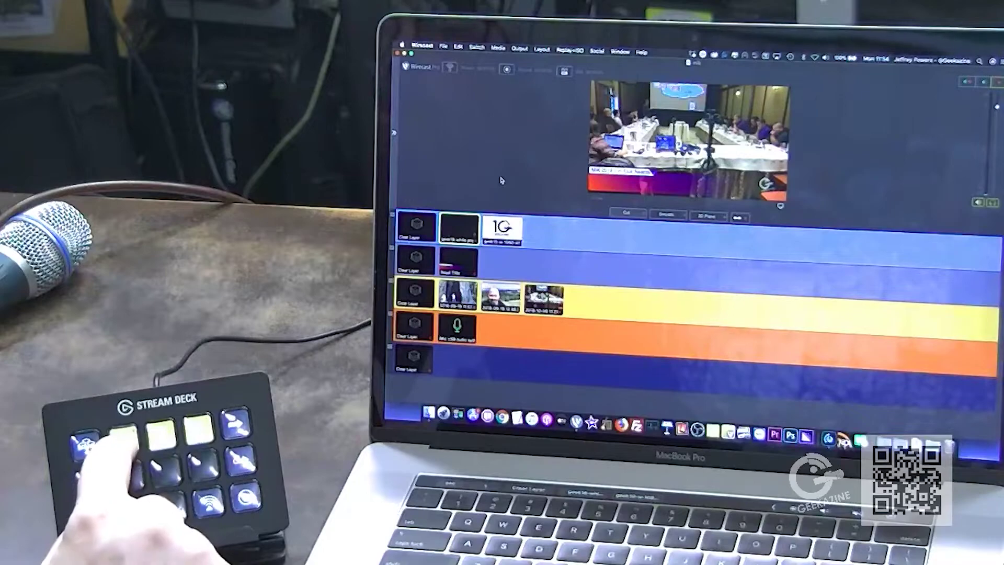
key(1)
key(2)
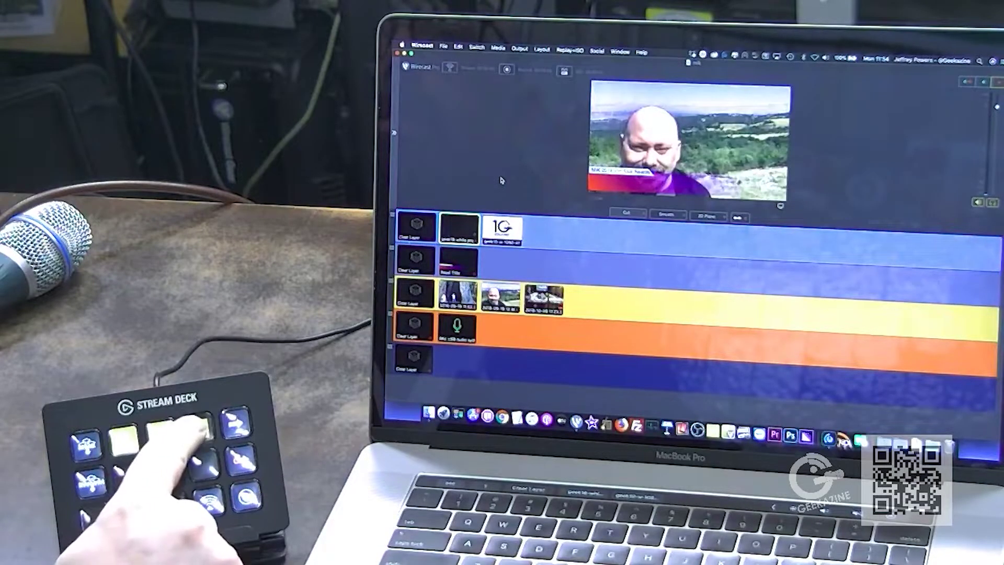
key(super+2)
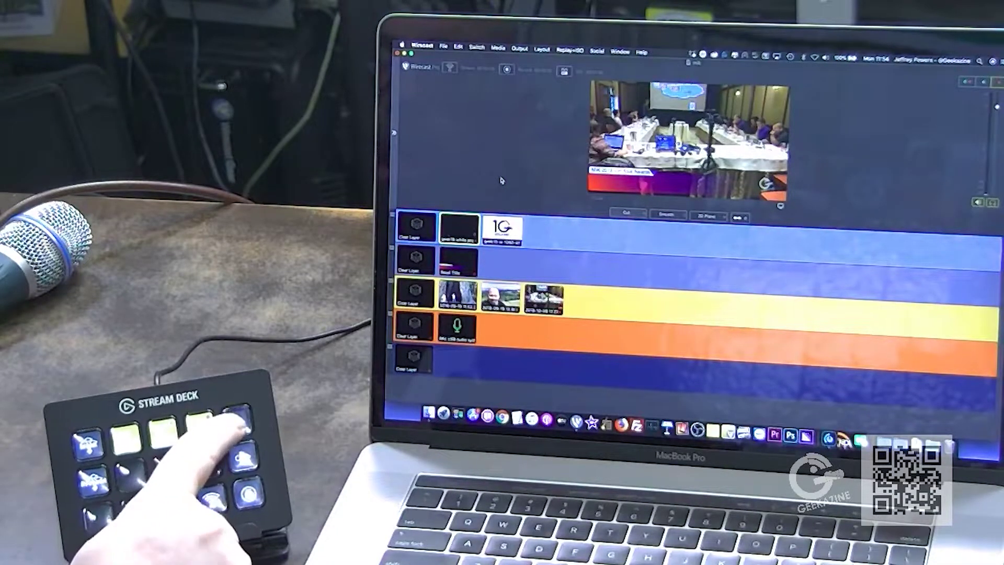
key(2)
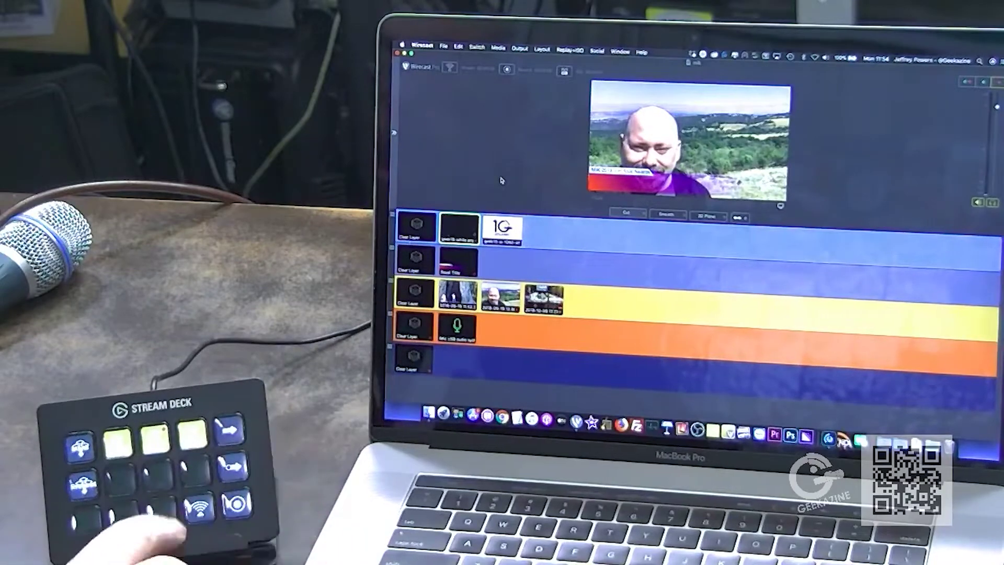
key(super+g)
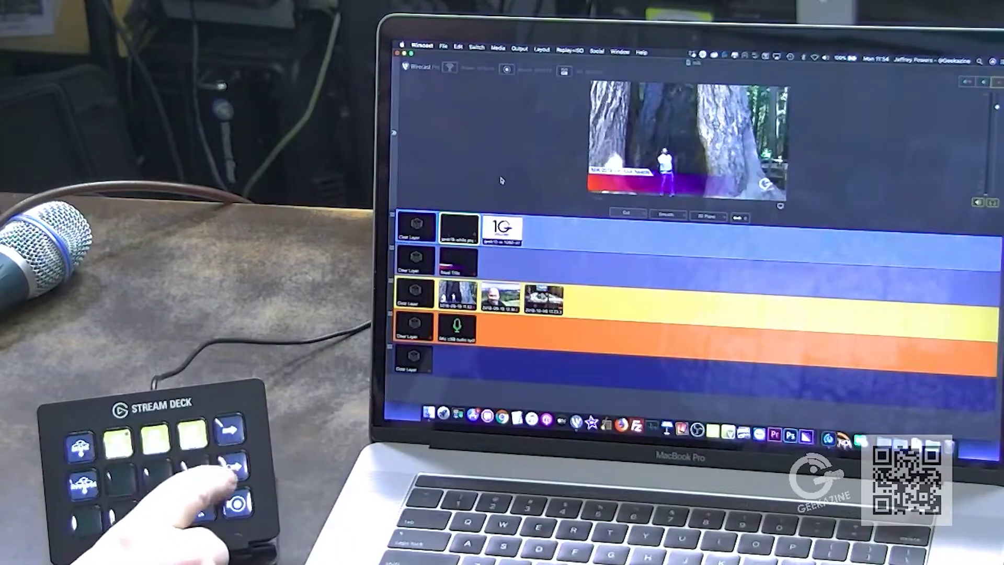
key(ctrl+2)
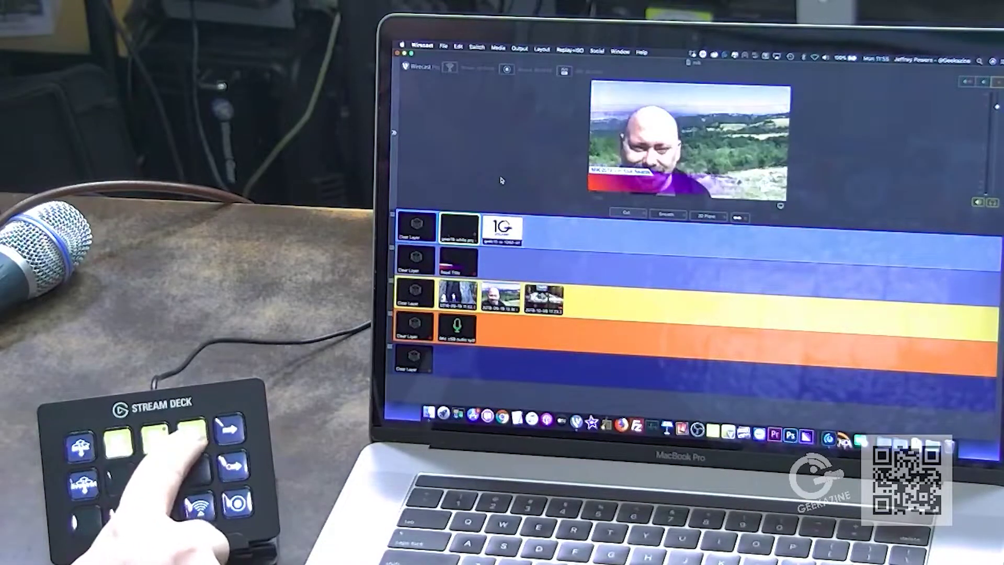
key(ctrl+3)
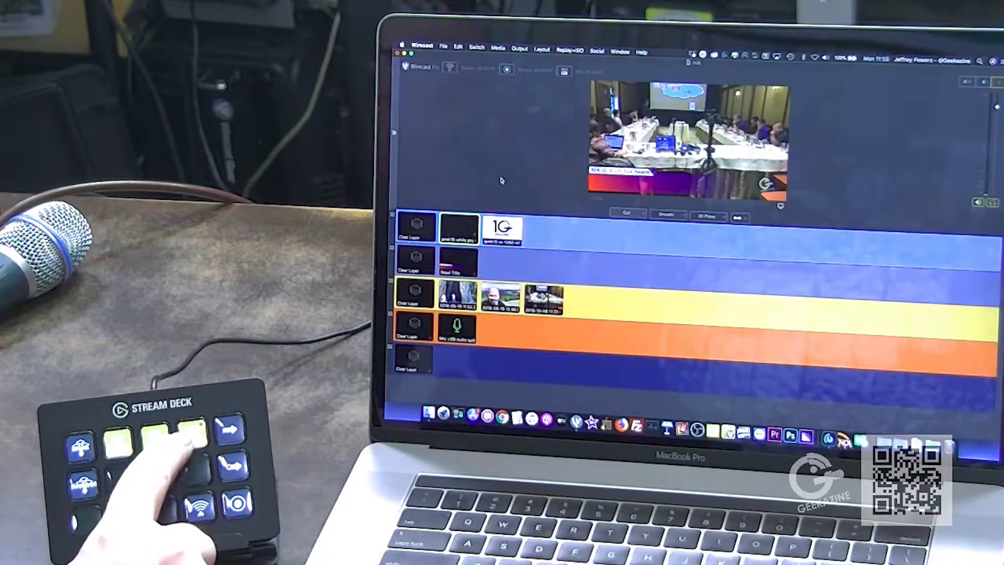